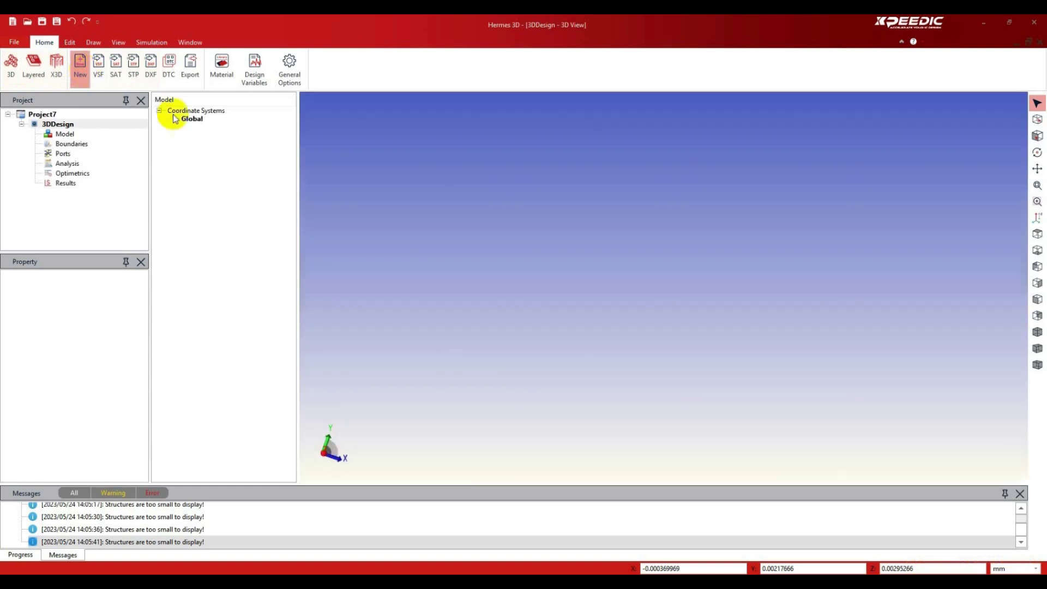
- Draw a cylinder along Z beside the origin, about 0.5 mm in radius with a height of about -2 mm
click(93, 43)
click(306, 65)
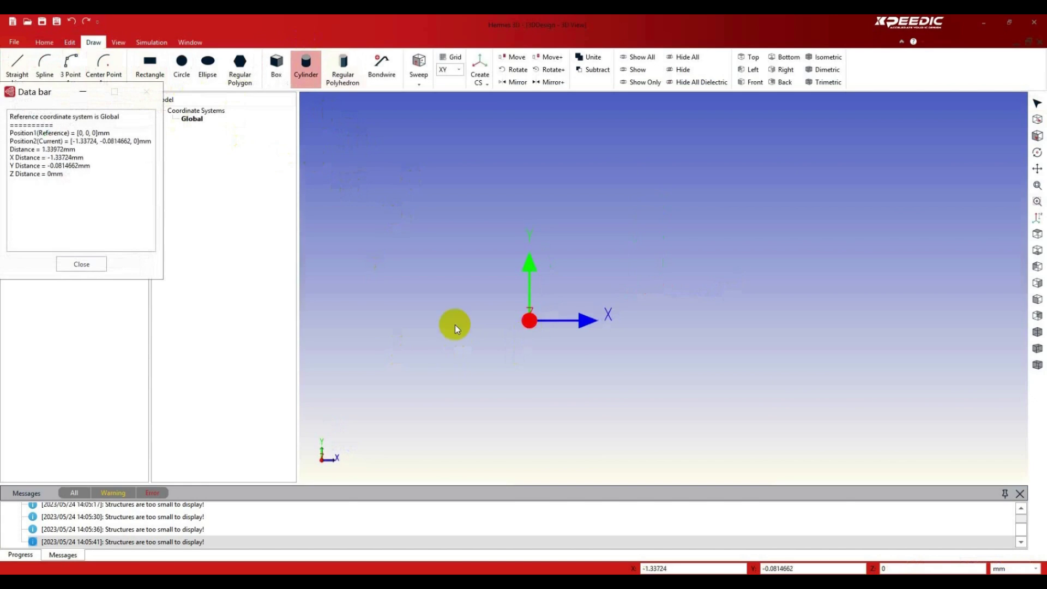
middle_drag(455, 325, 450, 241)
click(426, 318)
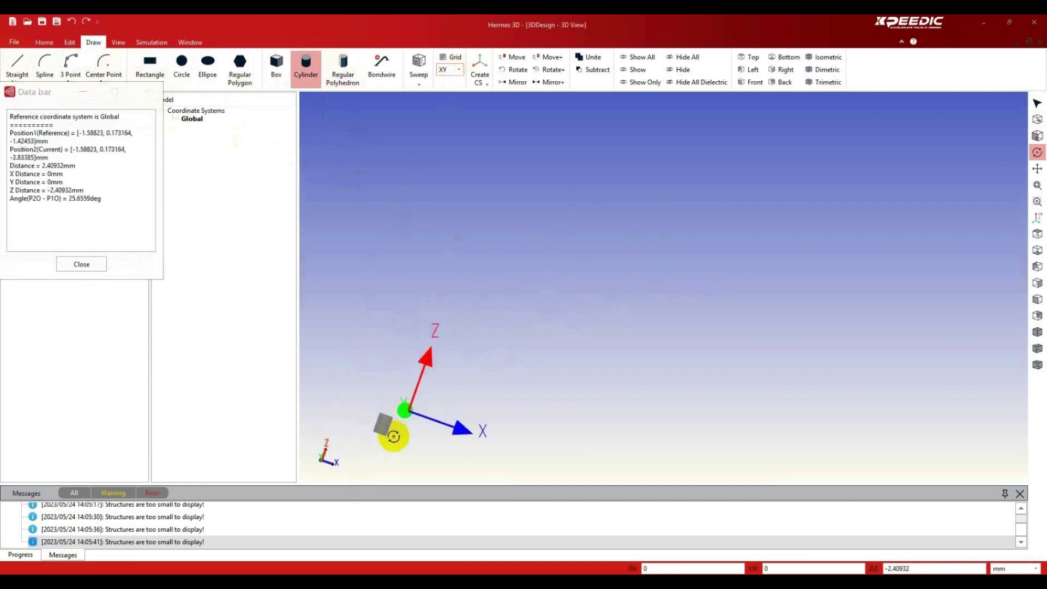
click(375, 463)
scroll(502, 335, down, 2)
scroll(463, 332, up, 3)
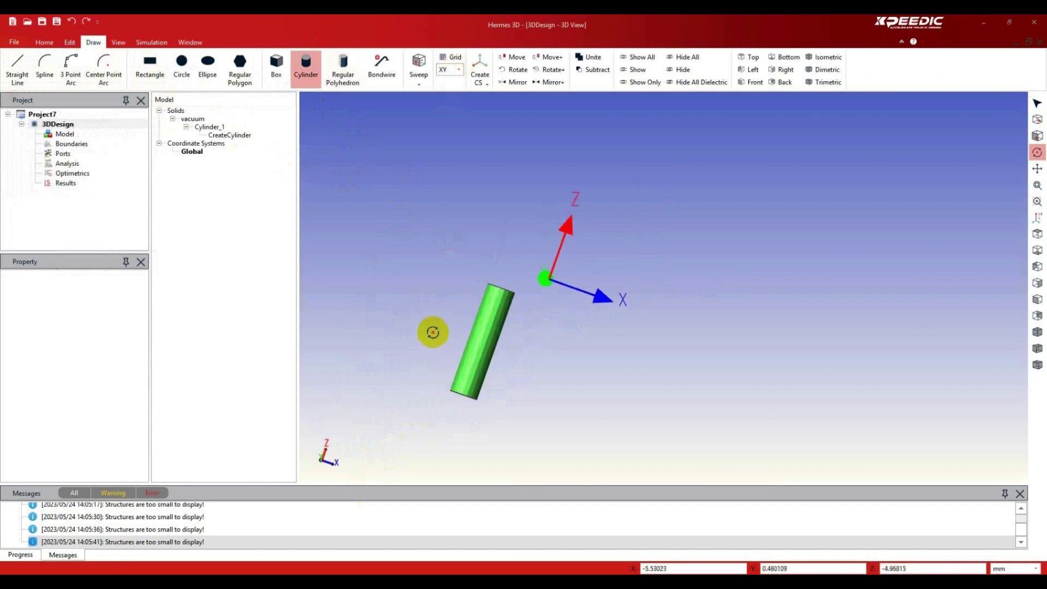
- Create an offset coordinate system at the centre of the cylinder's upper end face
click(487, 88)
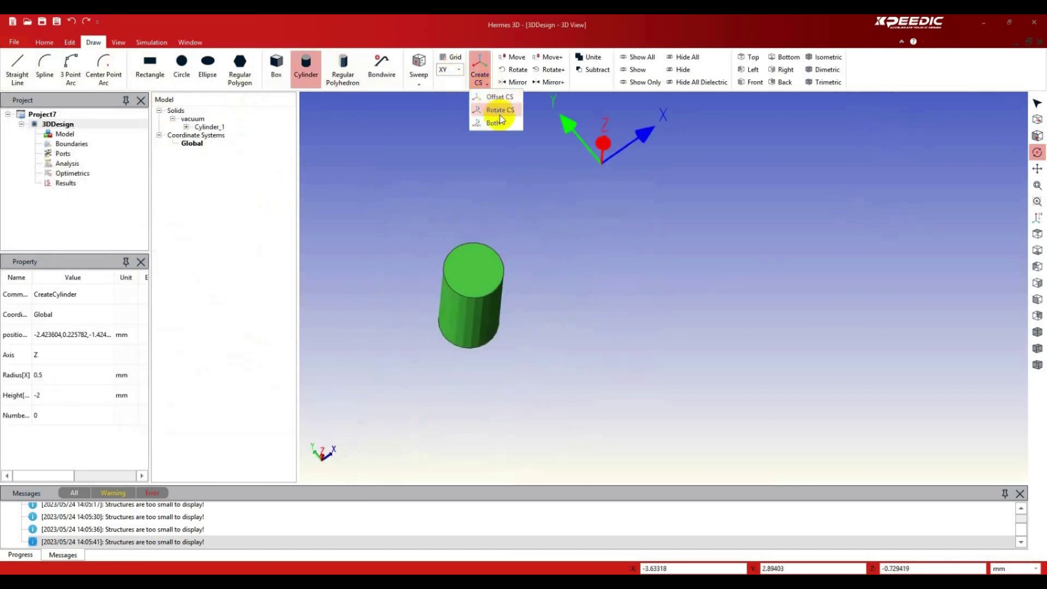
click(499, 98)
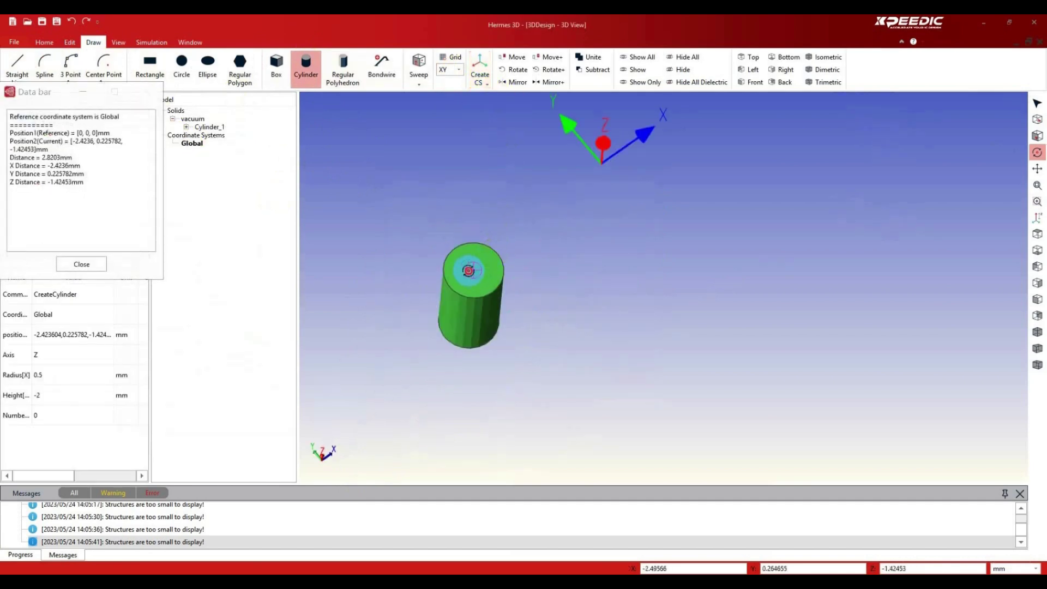
click(468, 270)
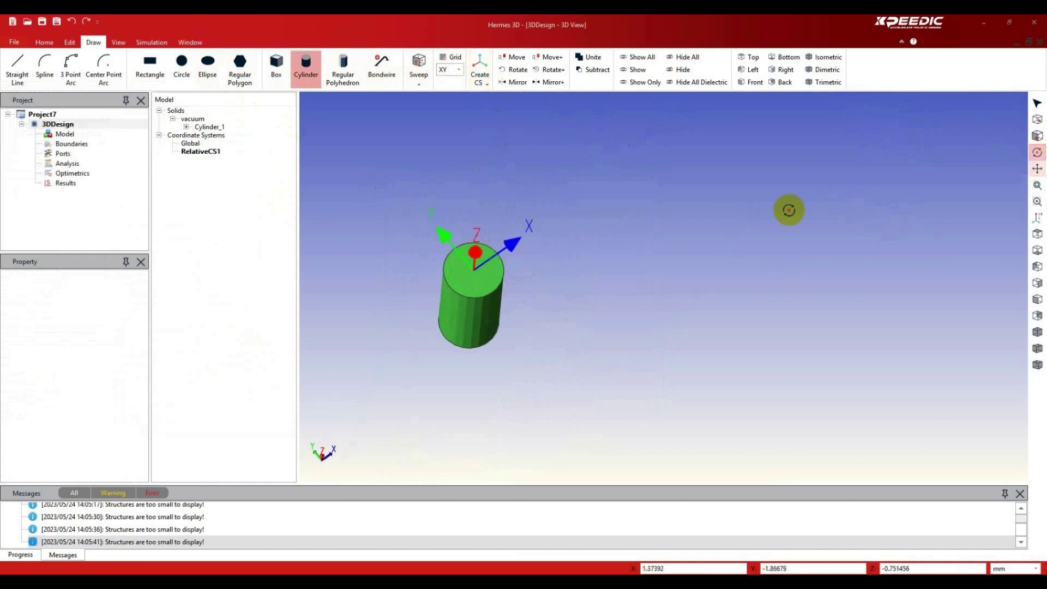
- Draw a second, concentric cylinder from the offset origin around the first, about 0.7 mm in radius with a height of about -2 mm
drag(788, 210, 545, 256)
click(302, 70)
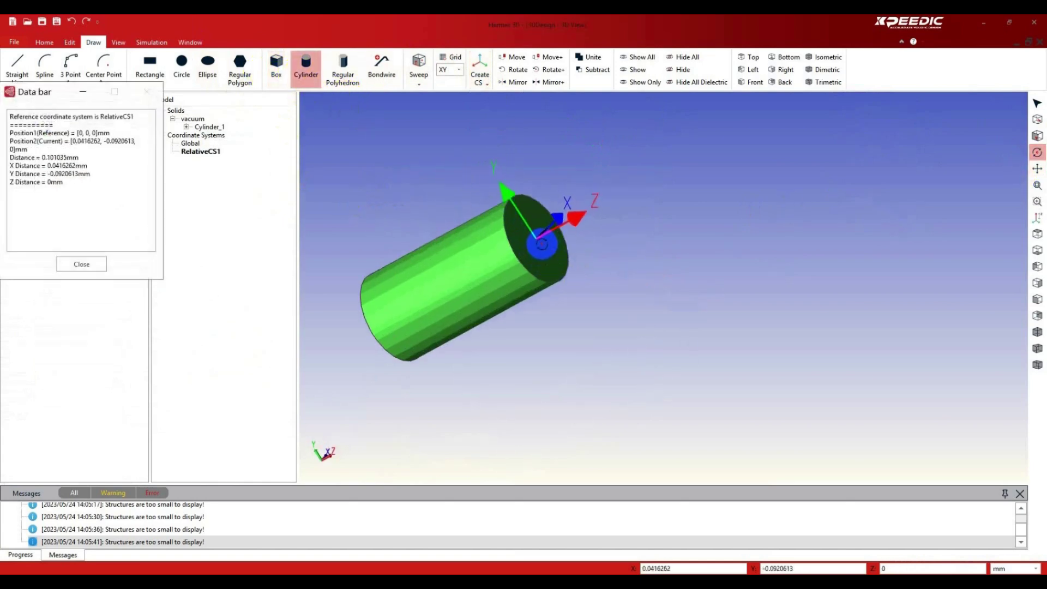
click(587, 286)
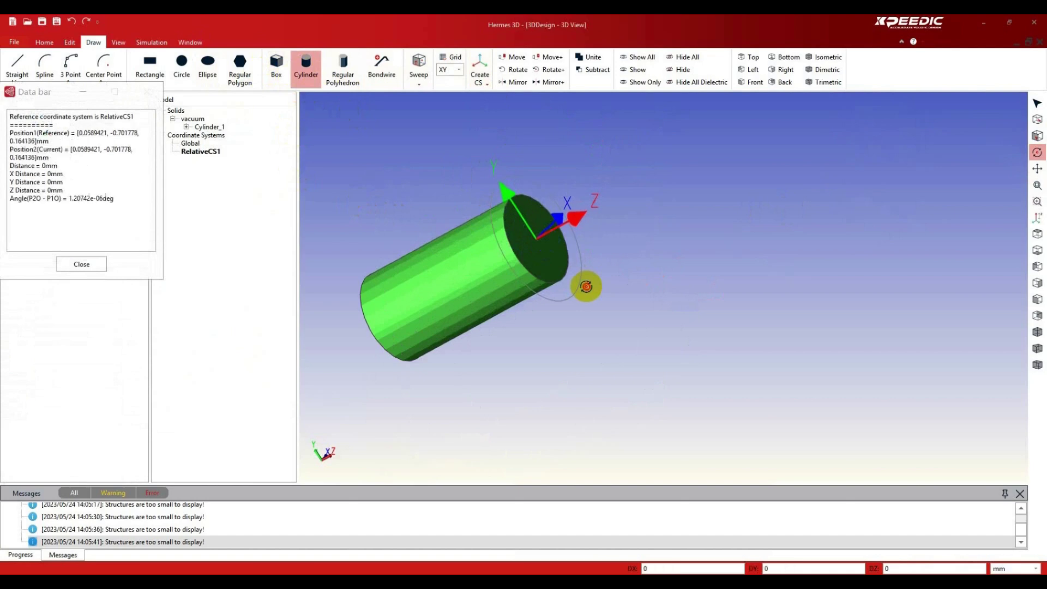
click(382, 398)
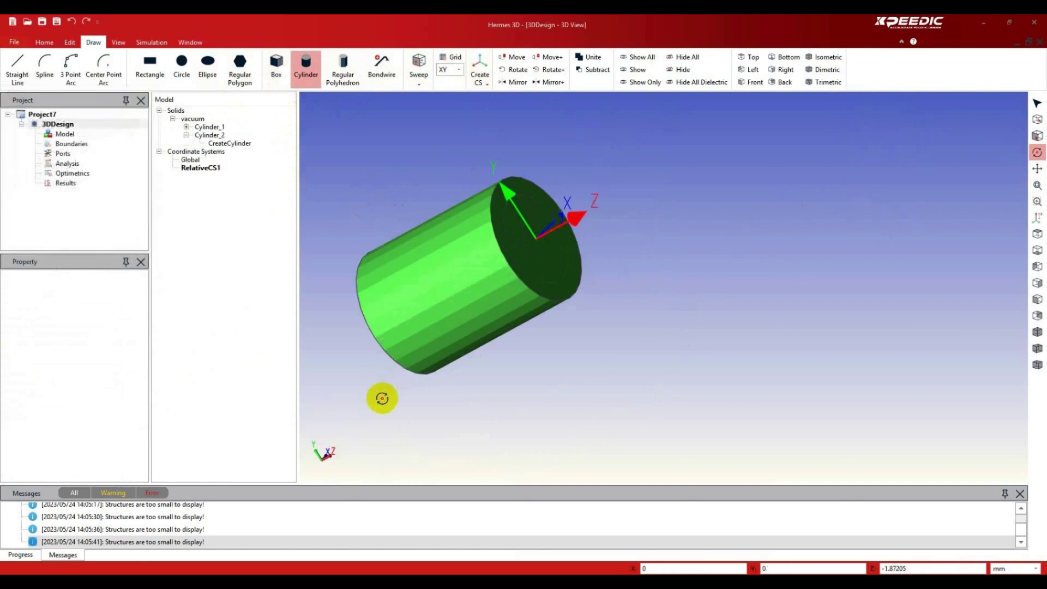
- Set the radius of Cylinder_2 to 2 mm
double_click(226, 152)
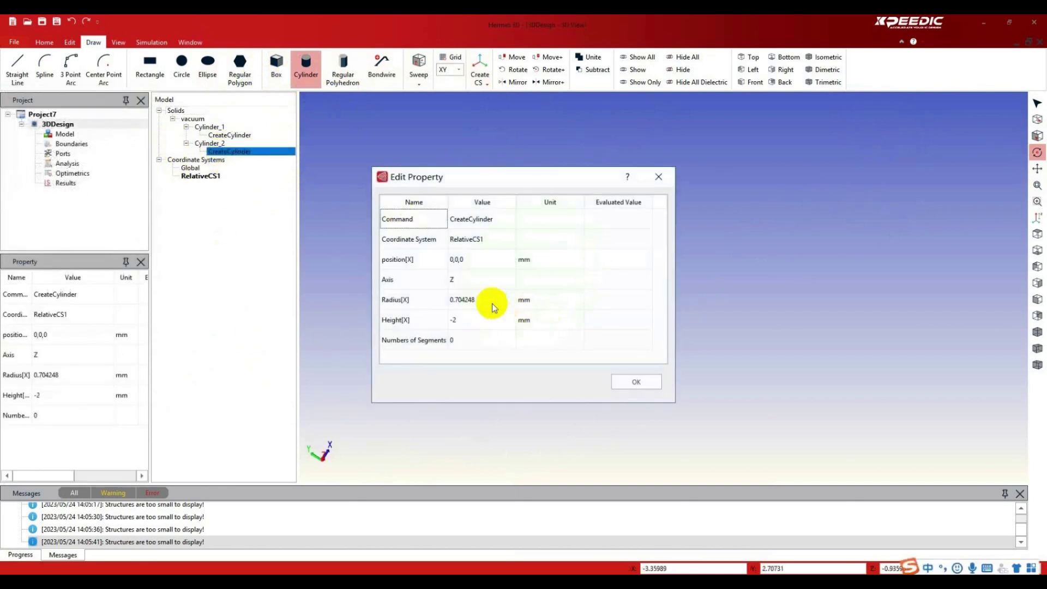
double_click(463, 301)
drag(488, 301, 407, 299)
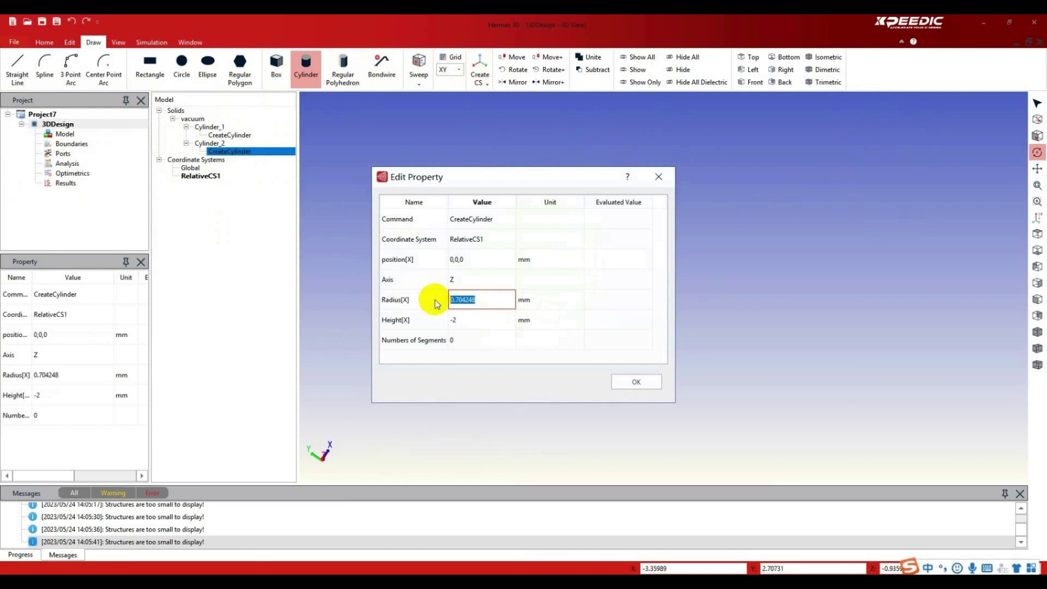
text(2)
click(652, 382)
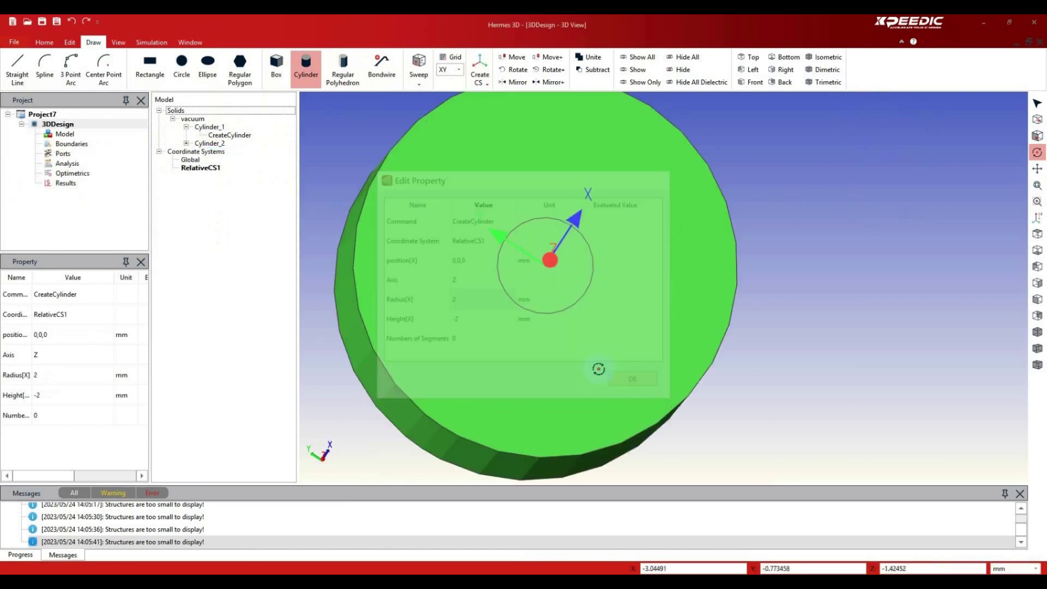
- Set the height of the inner cylinder, Cylinder_1, to -5 mm
drag(526, 329, 542, 245)
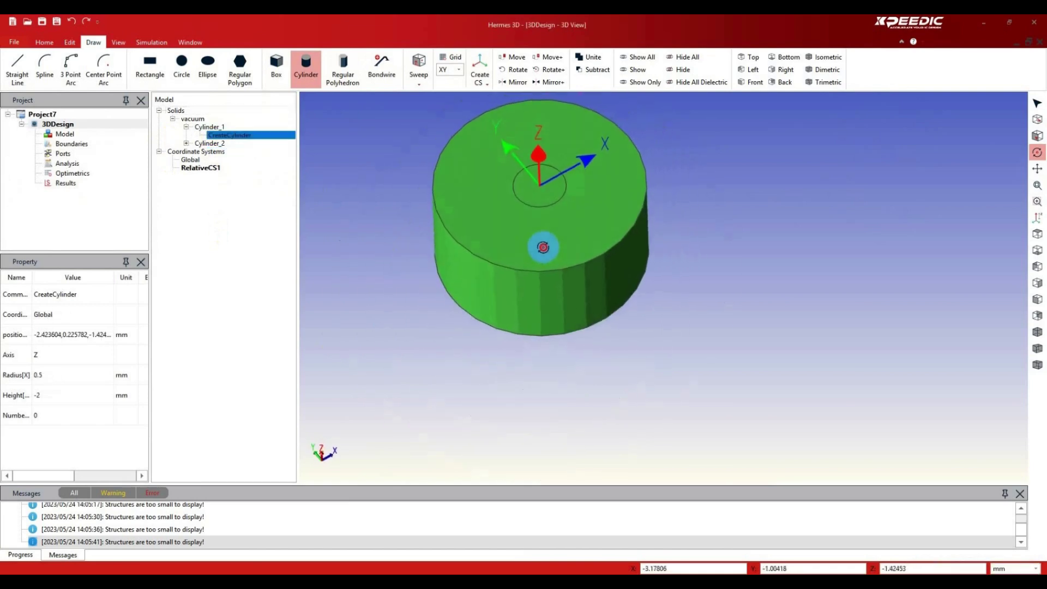
double_click(227, 136)
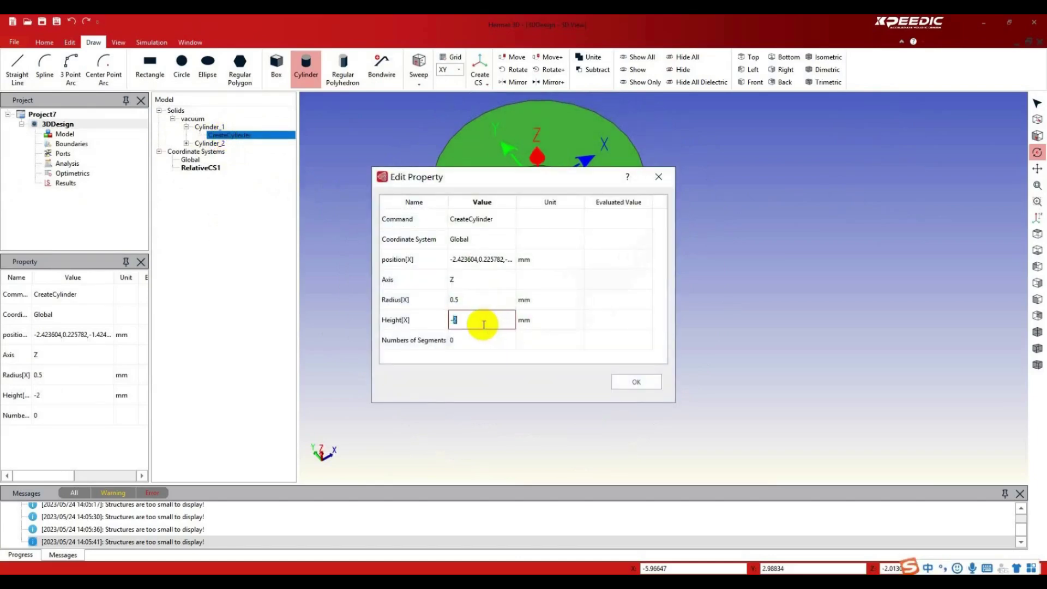
text(5)
click(636, 381)
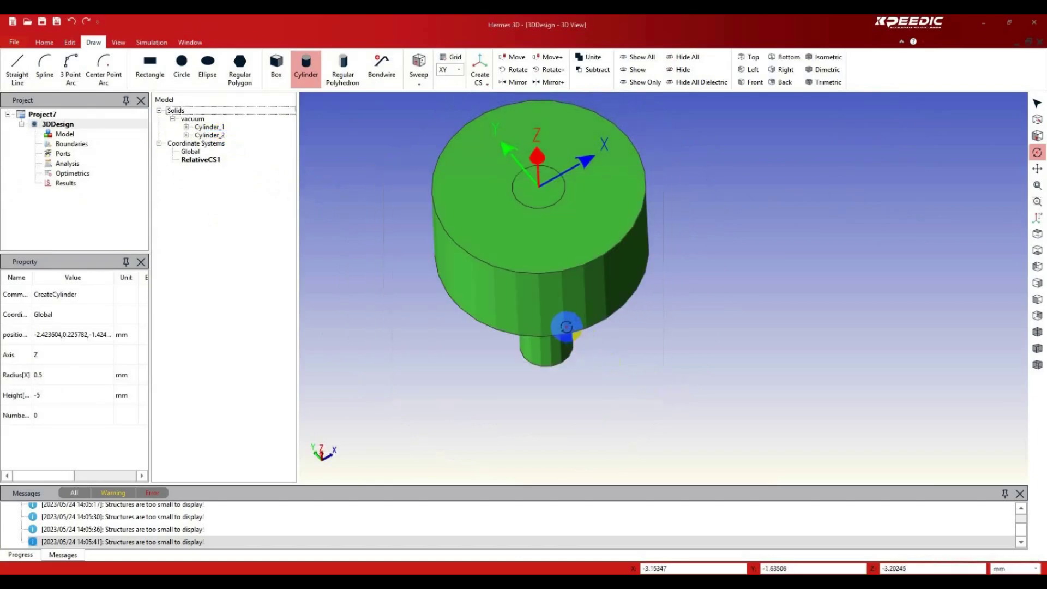
- Set the height of Cylinder_2 to -5 mm to match the inner cylinder
click(186, 135)
double_click(229, 143)
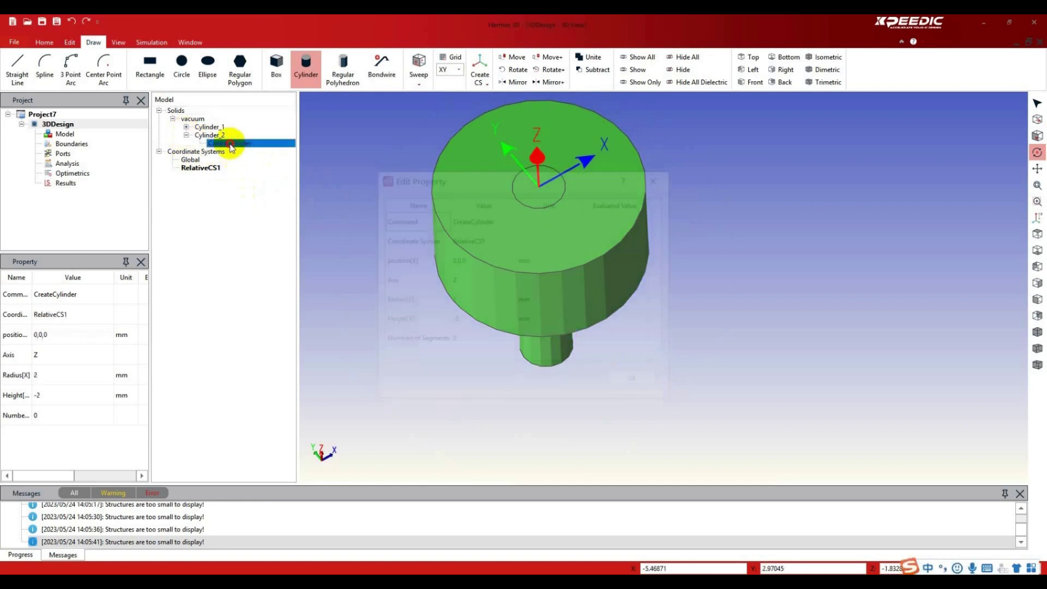
double_click(454, 319)
text(5)
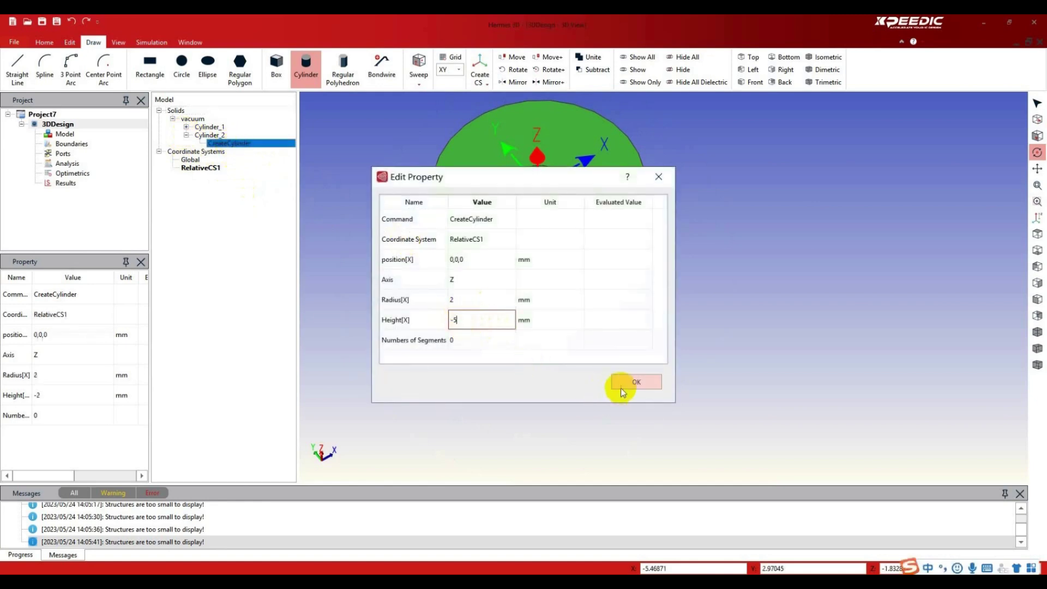
click(636, 382)
- Draw a third concentric cylinder from the offset origin around the other two, about 2.27 mm in radius with a height of about -5.2 mm
drag(532, 262, 605, 297)
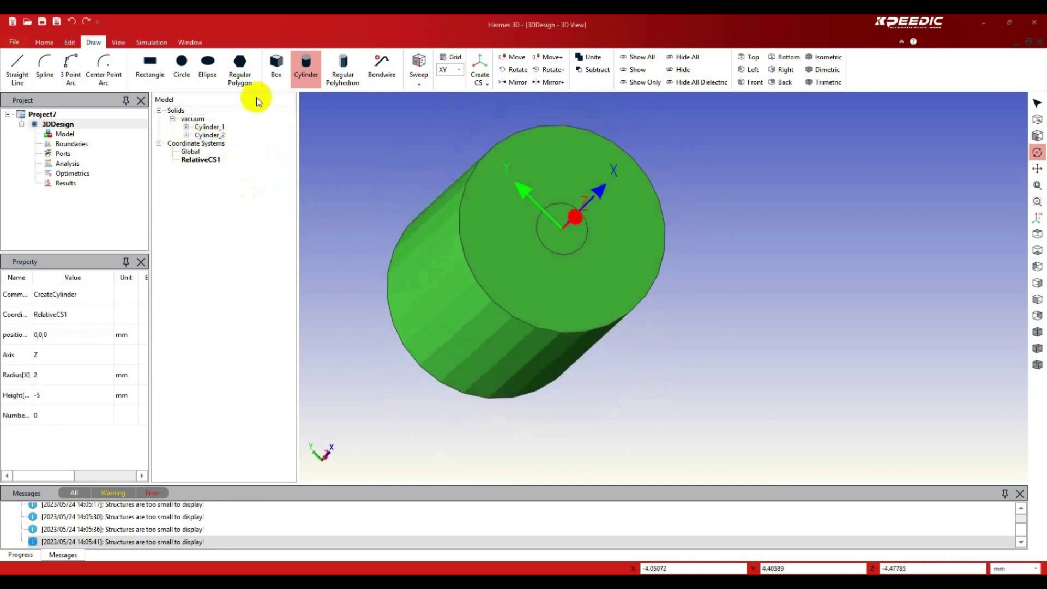
click(306, 69)
click(561, 228)
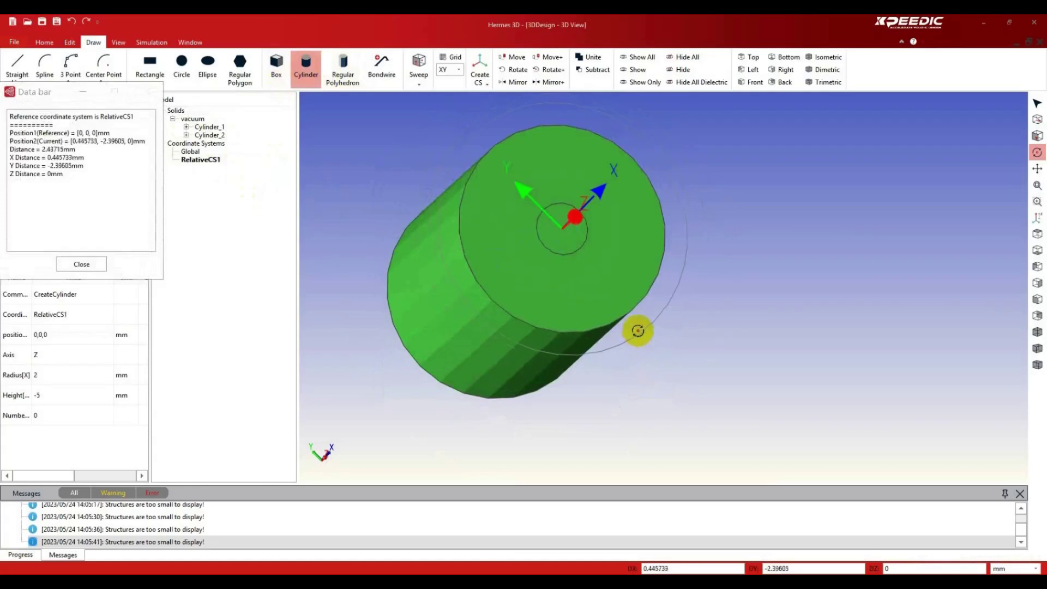
click(630, 323)
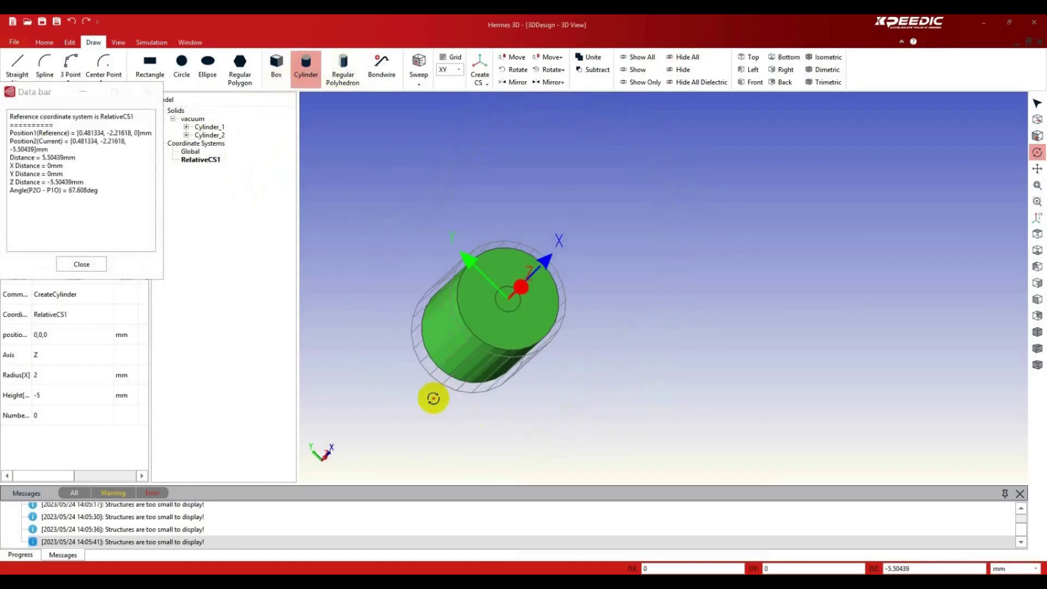
click(446, 381)
- Set the height of the outermost cylinder, Cylinder_3, to -5 mm
double_click(463, 318)
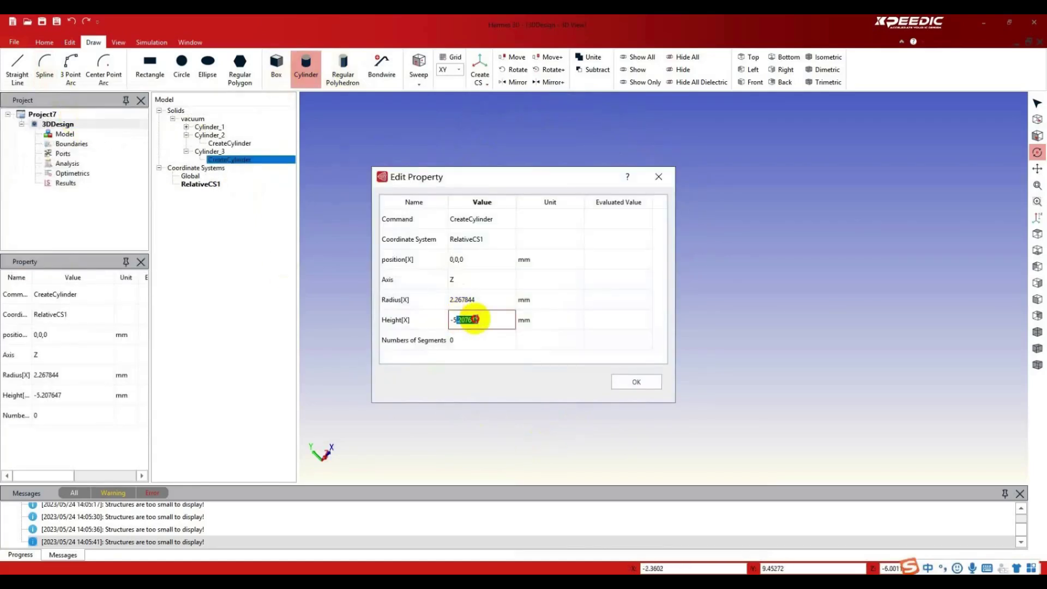
key(BackSpace)
key(Return)
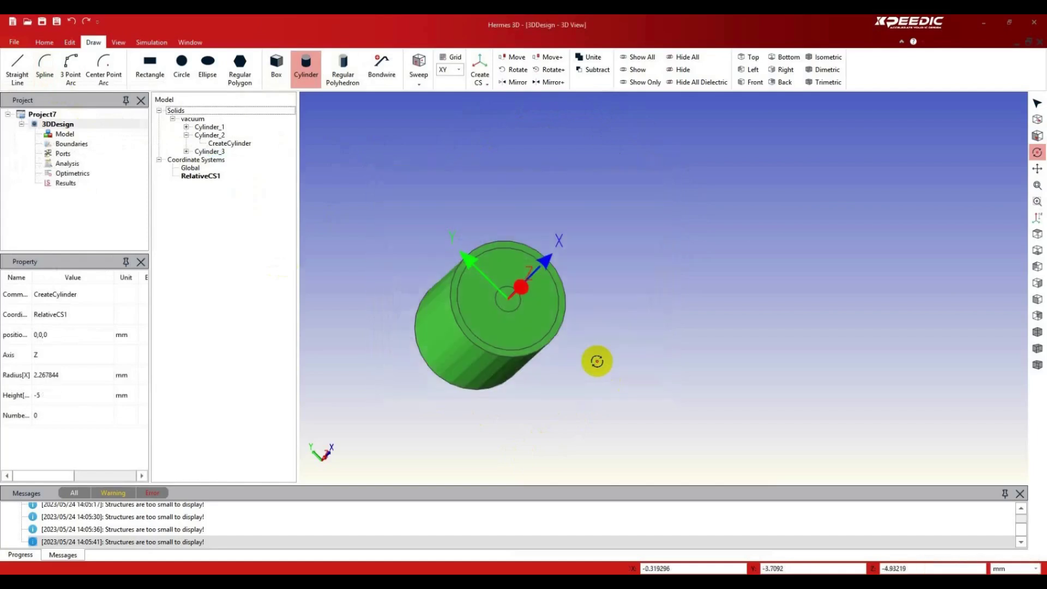
- Subtract Cylinder_2 from Cylinder_3 with Clone Tool Parts enabled, so the tool cylinder is kept
drag(554, 334, 463, 316)
click(209, 151)
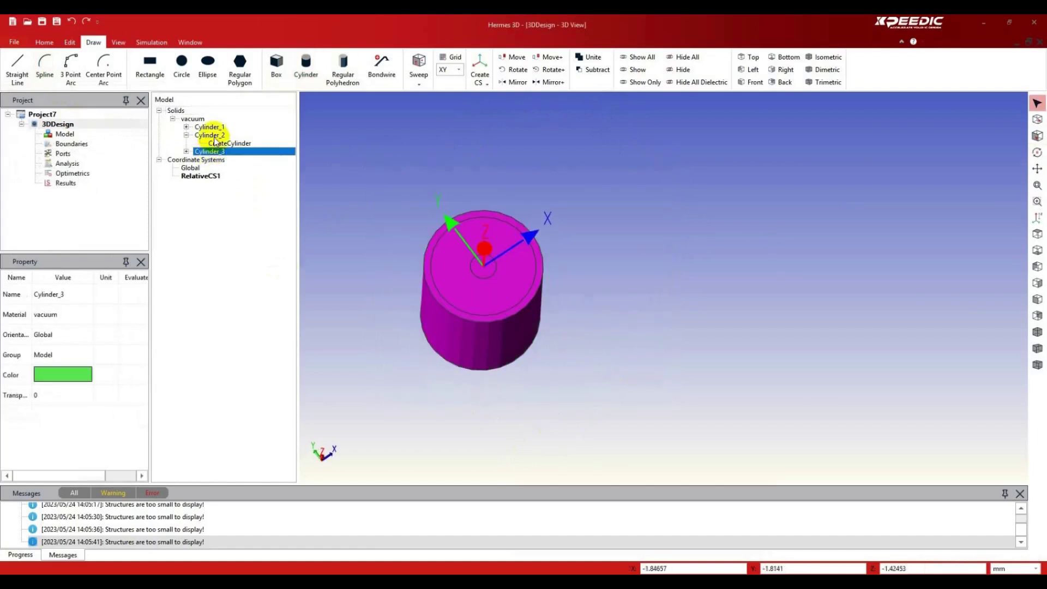
ctrl+click(217, 136)
click(218, 144)
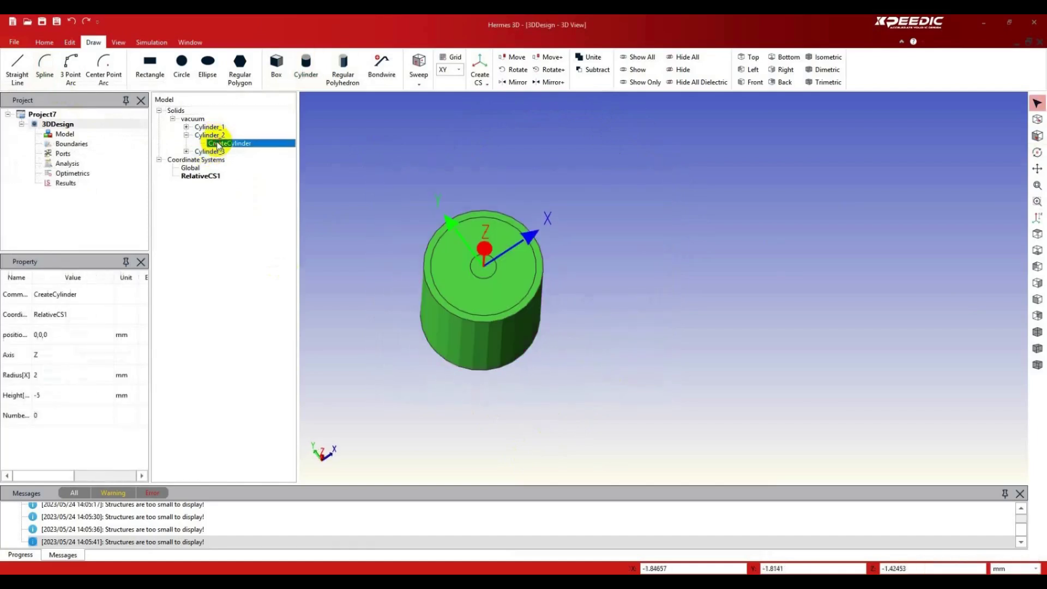
click(218, 135)
ctrl+click(219, 152)
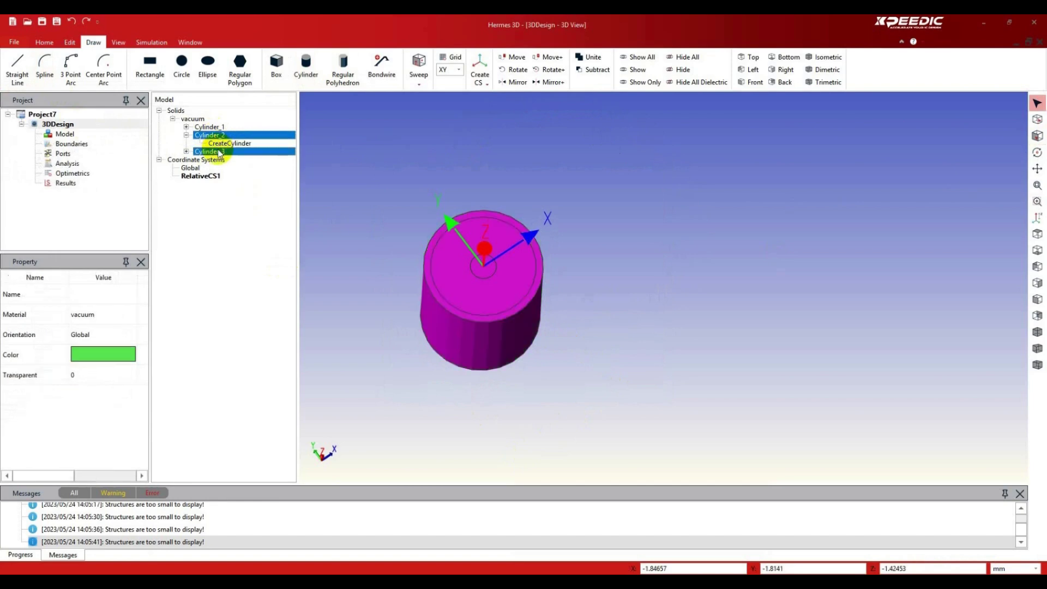
click(593, 73)
drag(510, 187, 764, 184)
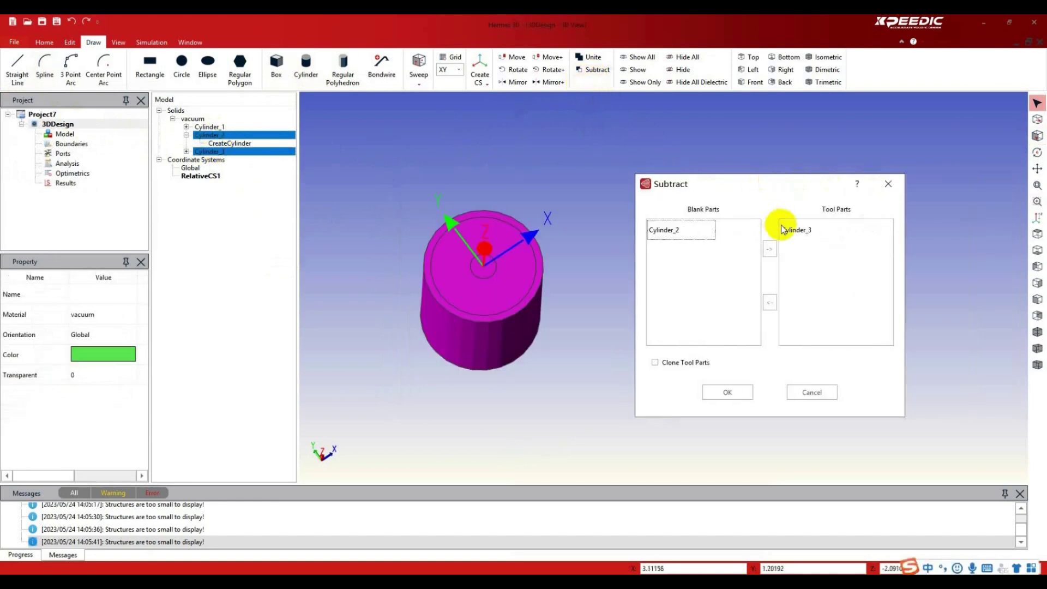
click(679, 231)
click(770, 249)
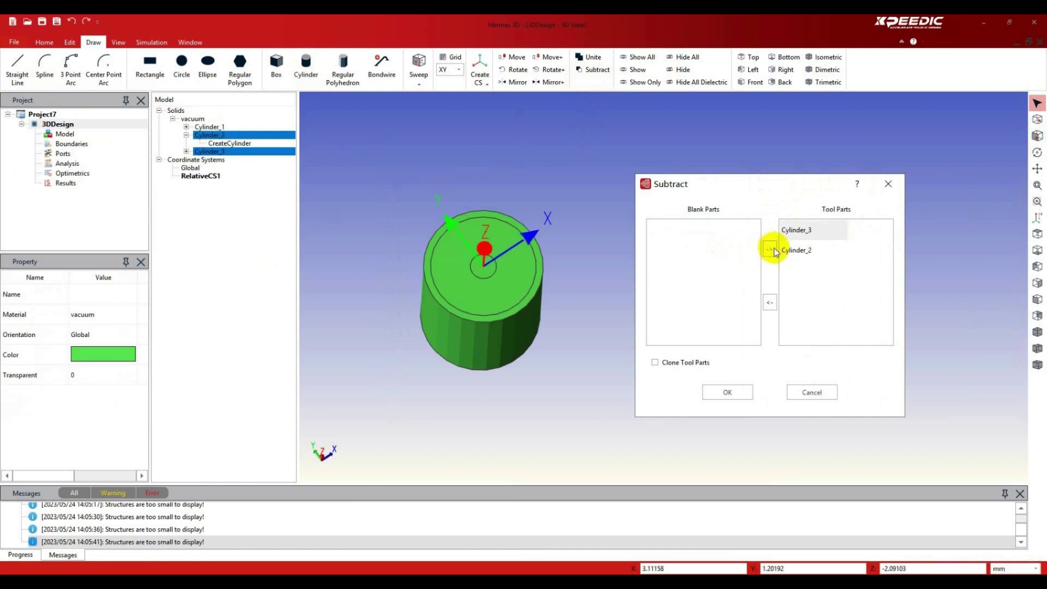
click(796, 230)
click(770, 302)
click(704, 362)
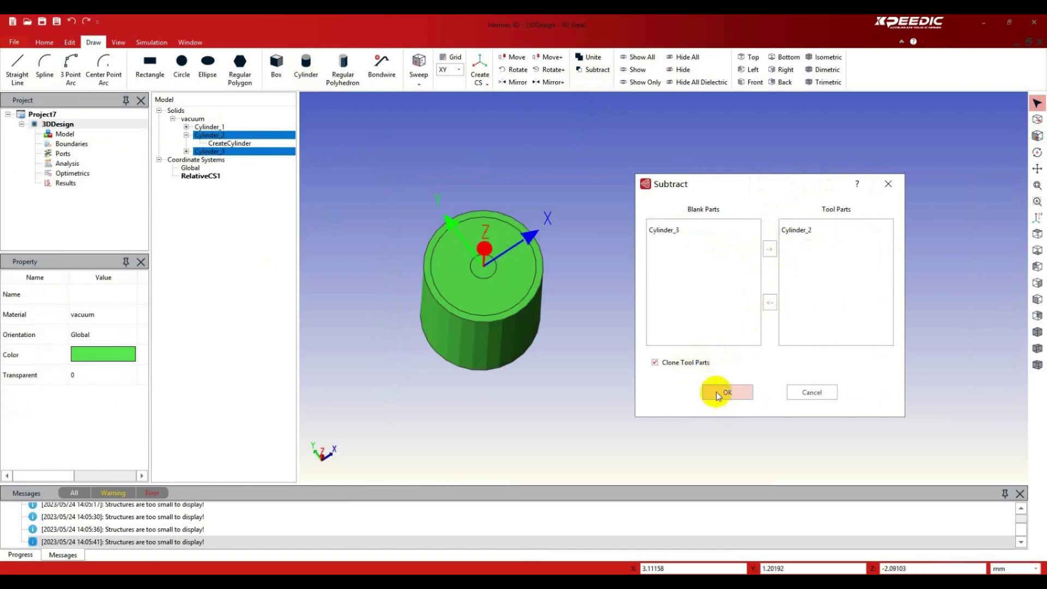
click(716, 391)
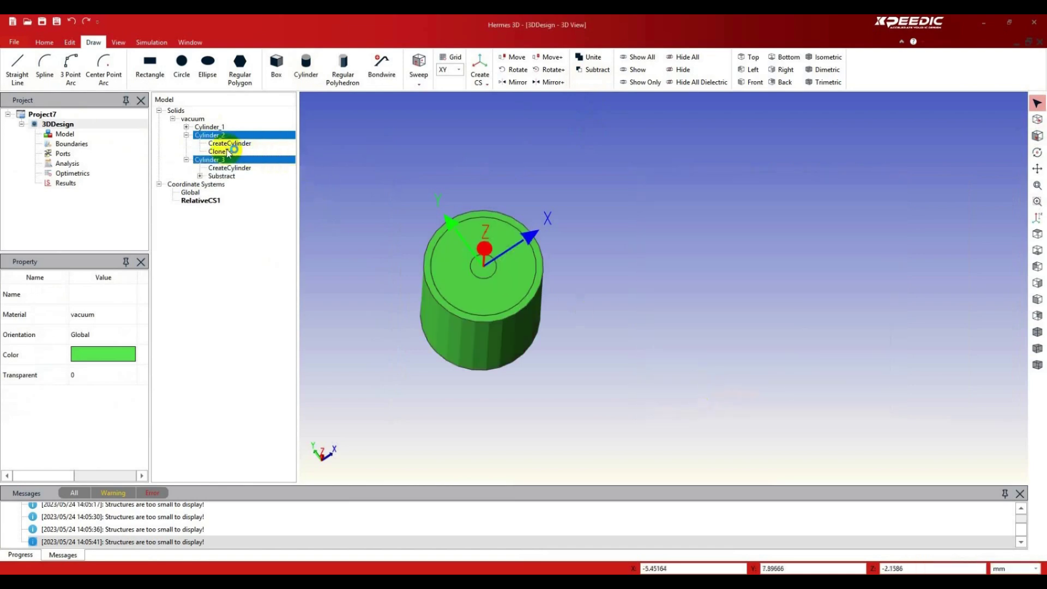
- Subtract Cylinder_1 from Cylinder_2, keeping a clone of the tool part
click(227, 128)
click(509, 294)
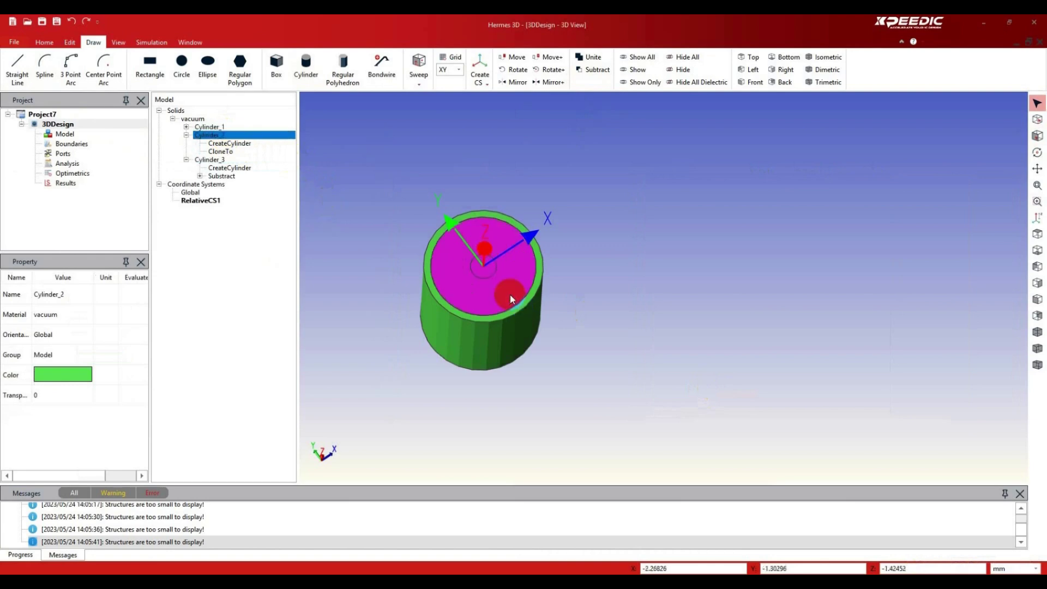
click(222, 128)
ctrl+click(218, 135)
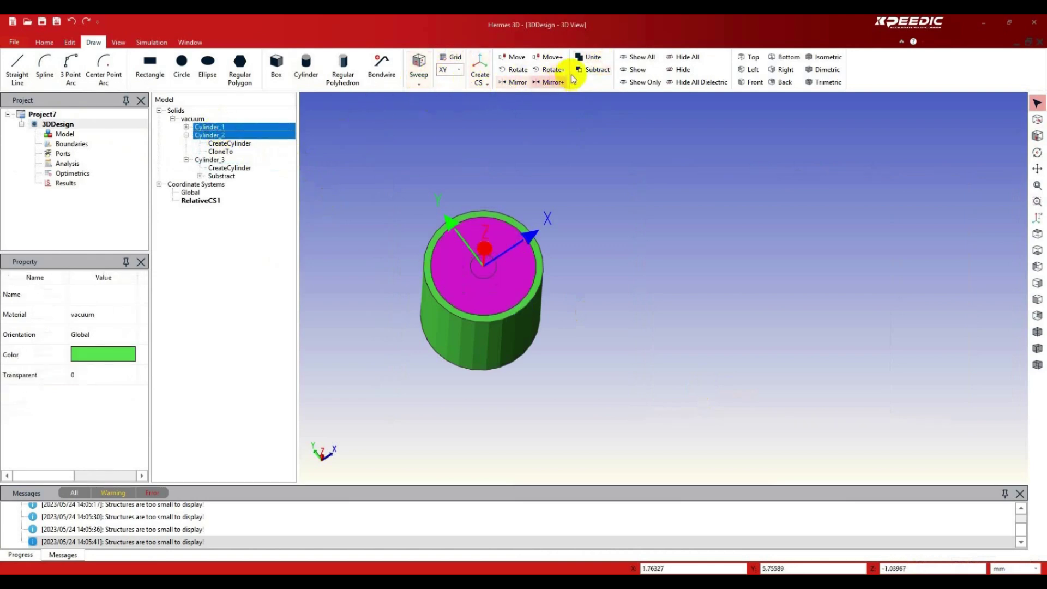
click(591, 69)
drag(498, 189, 693, 166)
drag(654, 212, 755, 213)
click(761, 215)
click(744, 231)
click(719, 283)
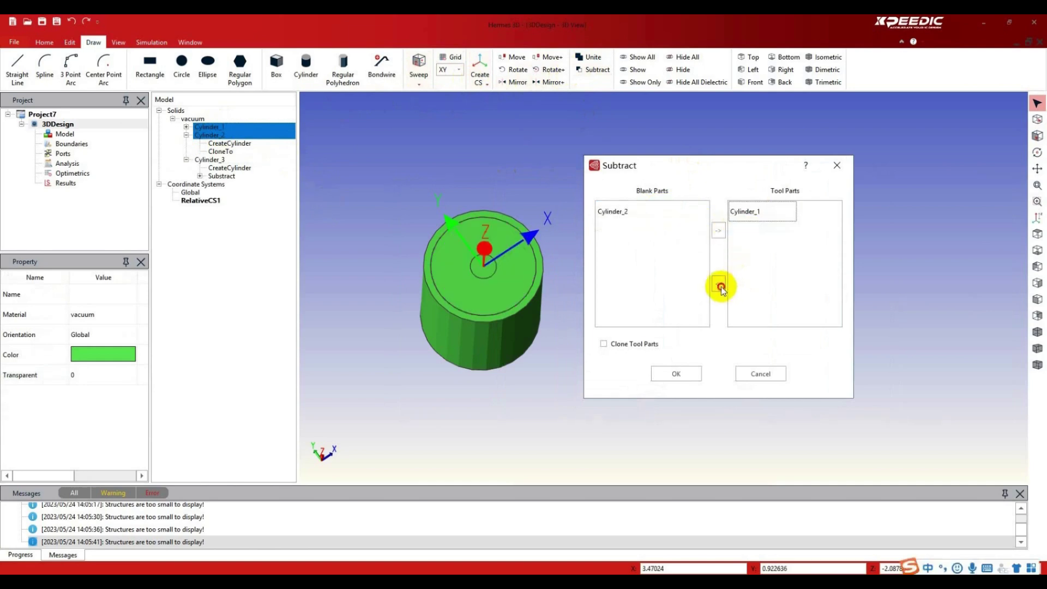
click(676, 374)
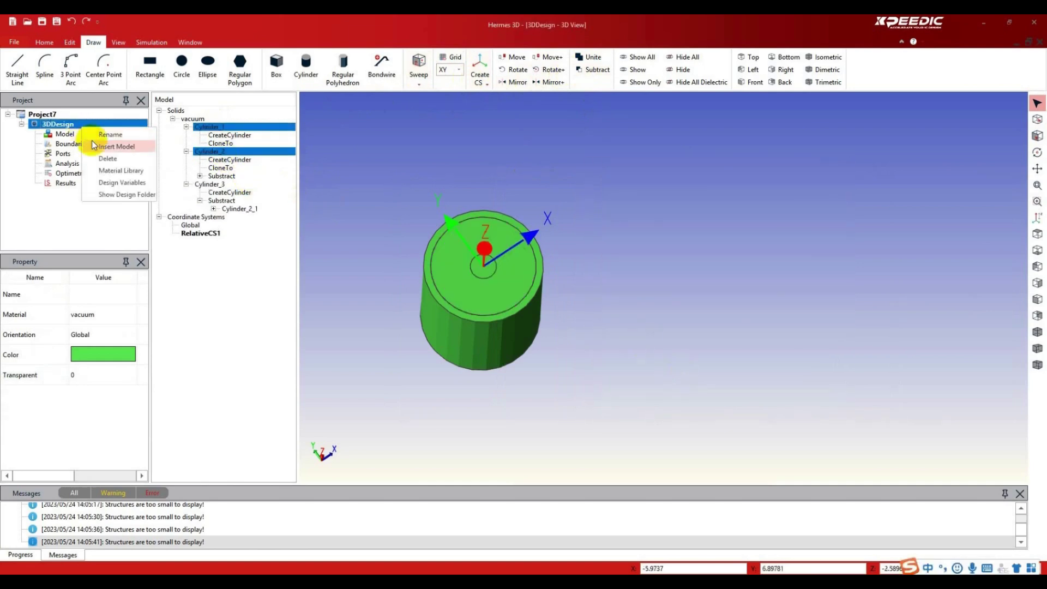
- Add a dielectric material named PE to the project material library with dielectric constant 2.25 and loss tangent 0.001
right_click(82, 125)
click(132, 171)
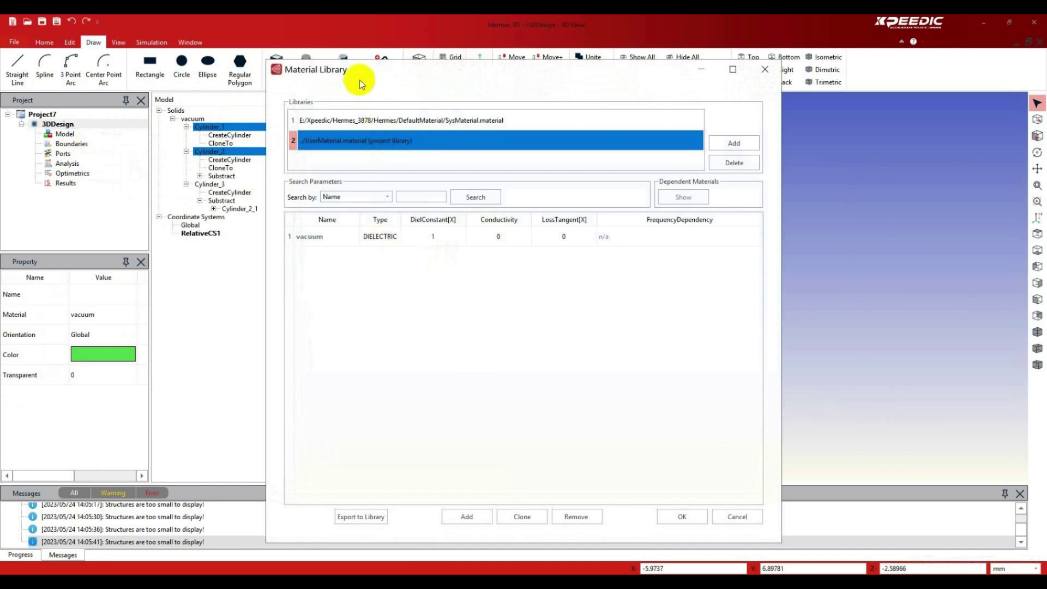
drag(359, 65, 446, 84)
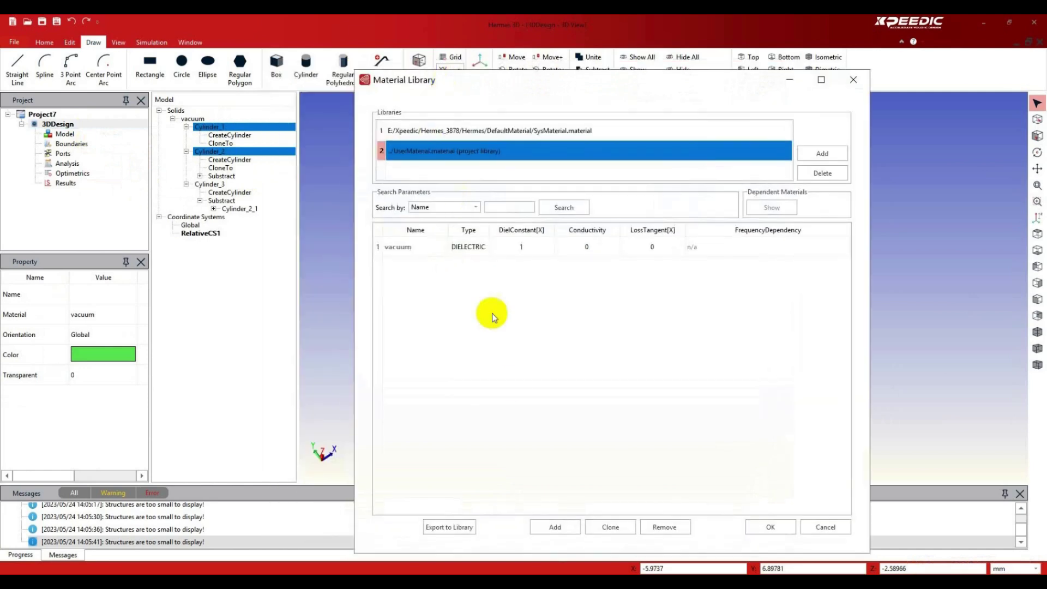
click(565, 523)
double_click(403, 267)
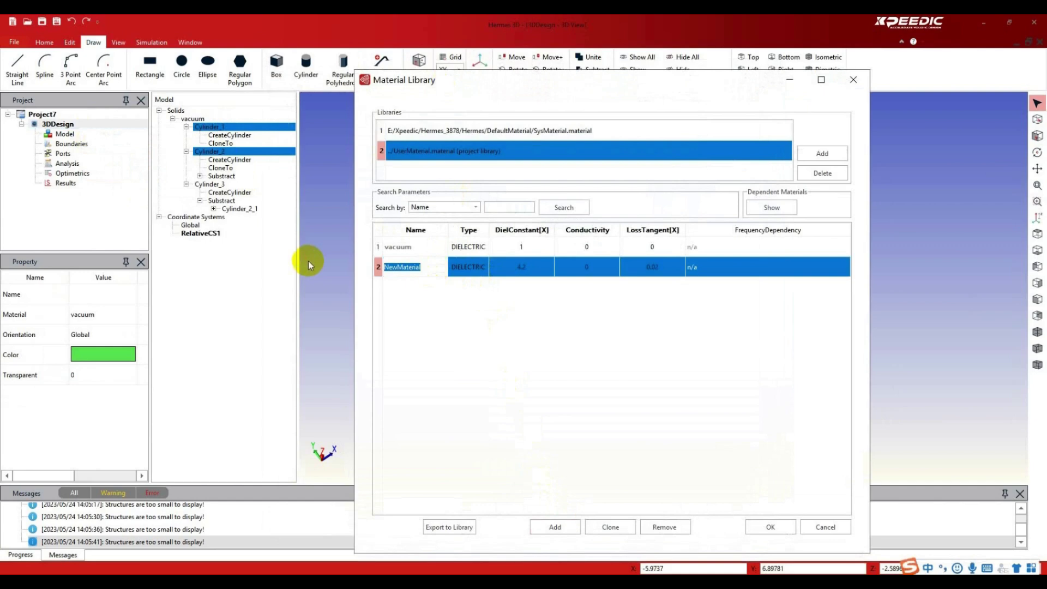
text(PE)
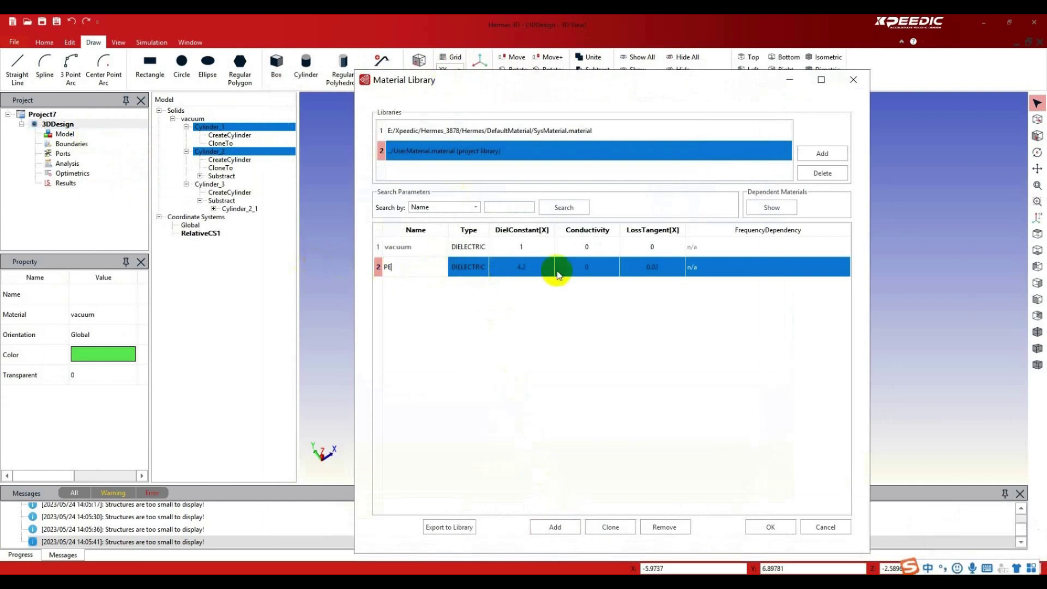
double_click(537, 268)
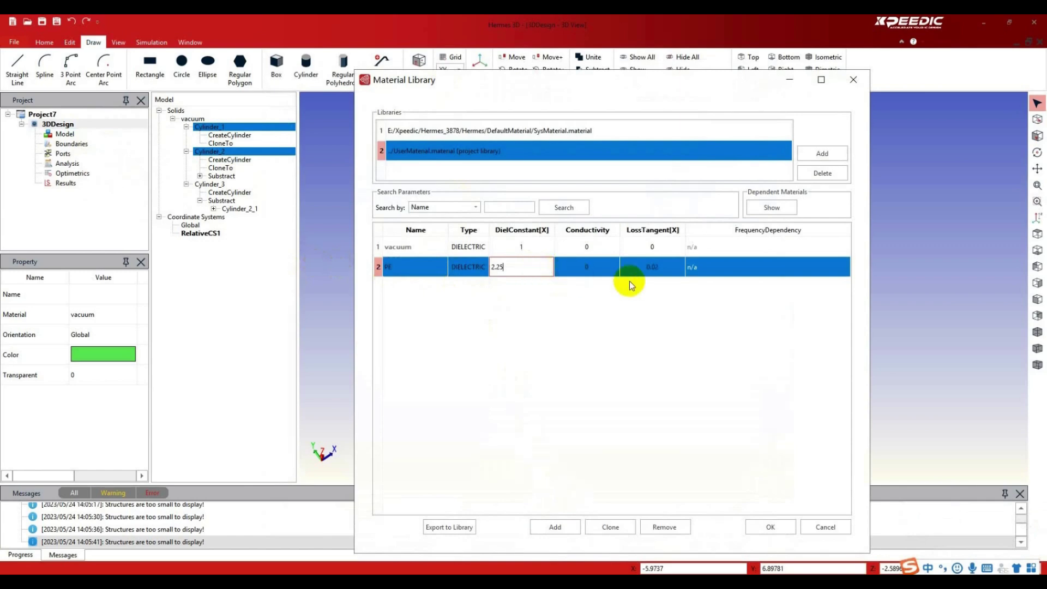
text(2.25)
double_click(647, 270)
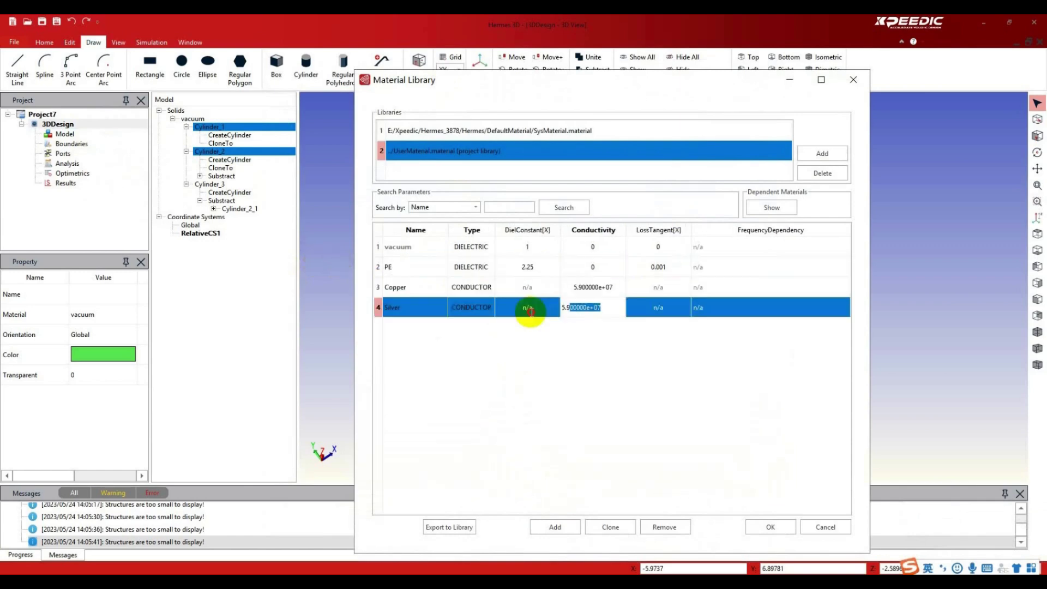
- Set the Silver conductor's conductivity to 6.1e+07 and accept the material library changes
drag(600, 308, 572, 309)
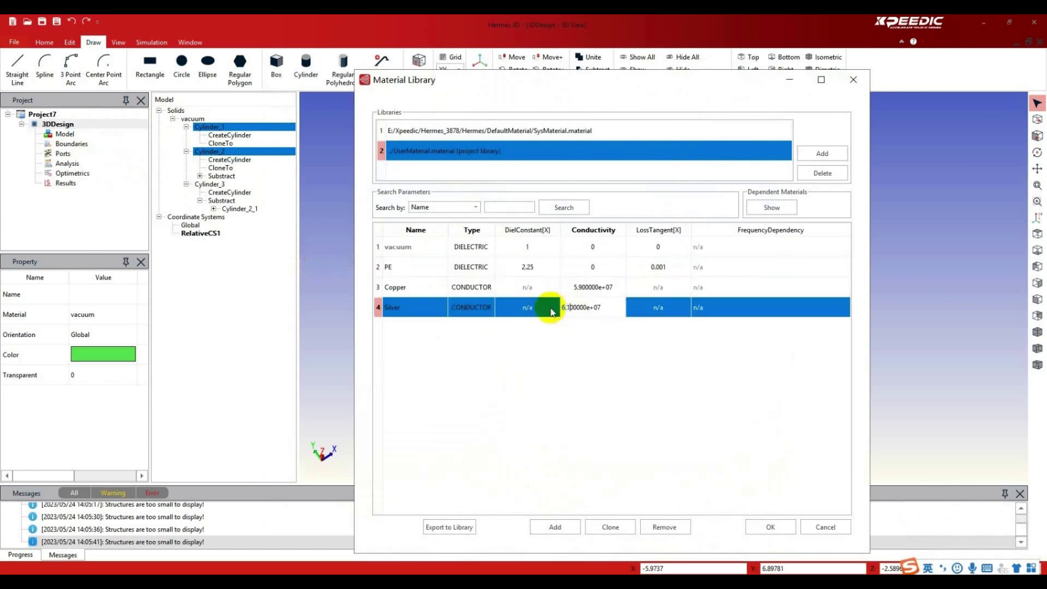
click(686, 381)
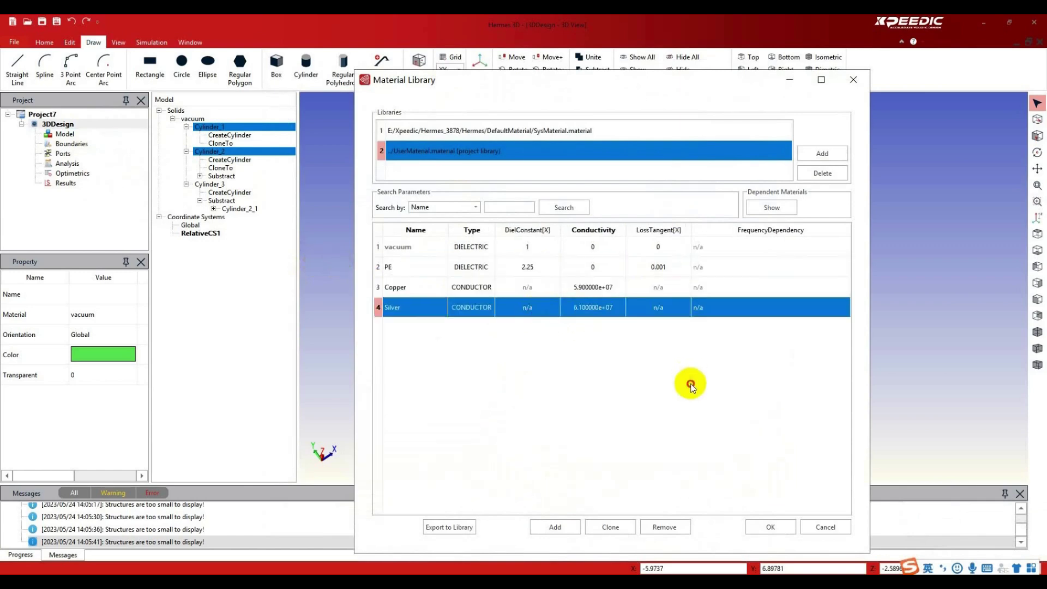
click(764, 523)
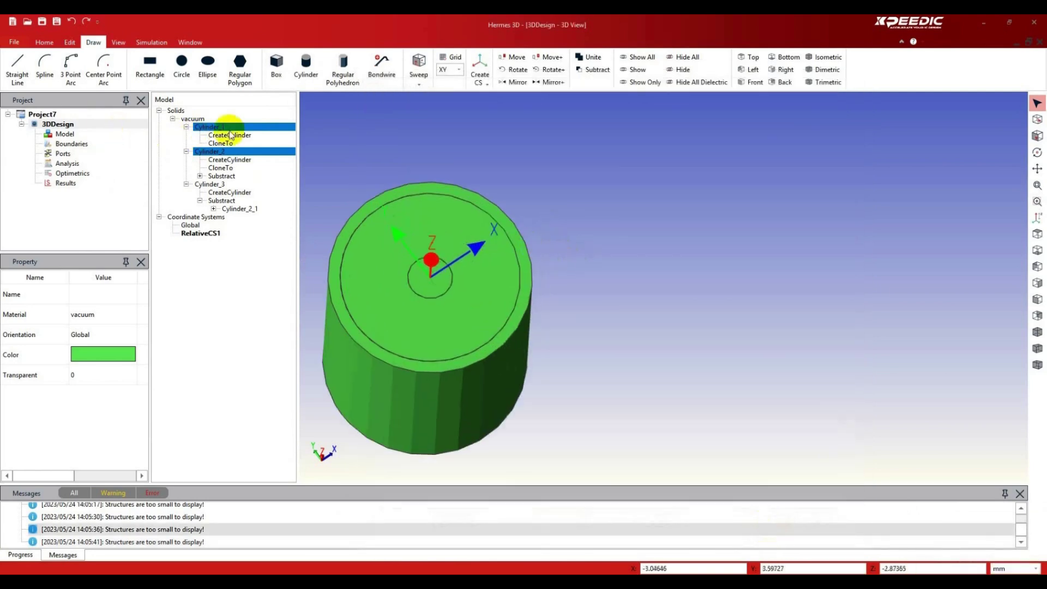
- Rename the innermost cylinder, Cylinder_1, as Sig
click(230, 131)
right_click(230, 132)
click(6, 291)
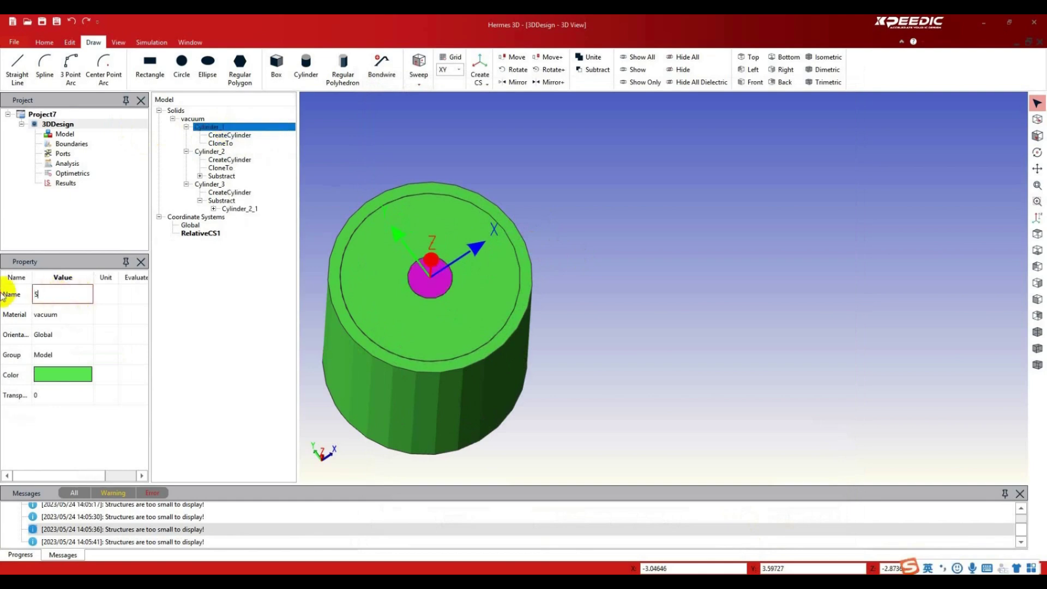
text(Sig)
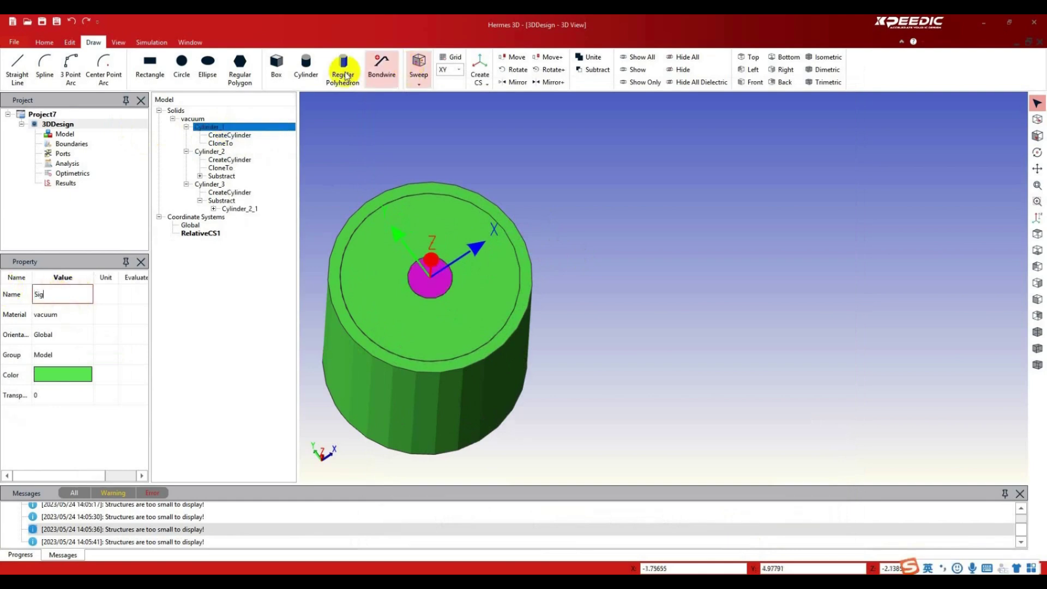
- Rename the middle cylinder, Cylinder_2, as PE and the outermost cylinder, Cylinder_3, as Silver
click(213, 152)
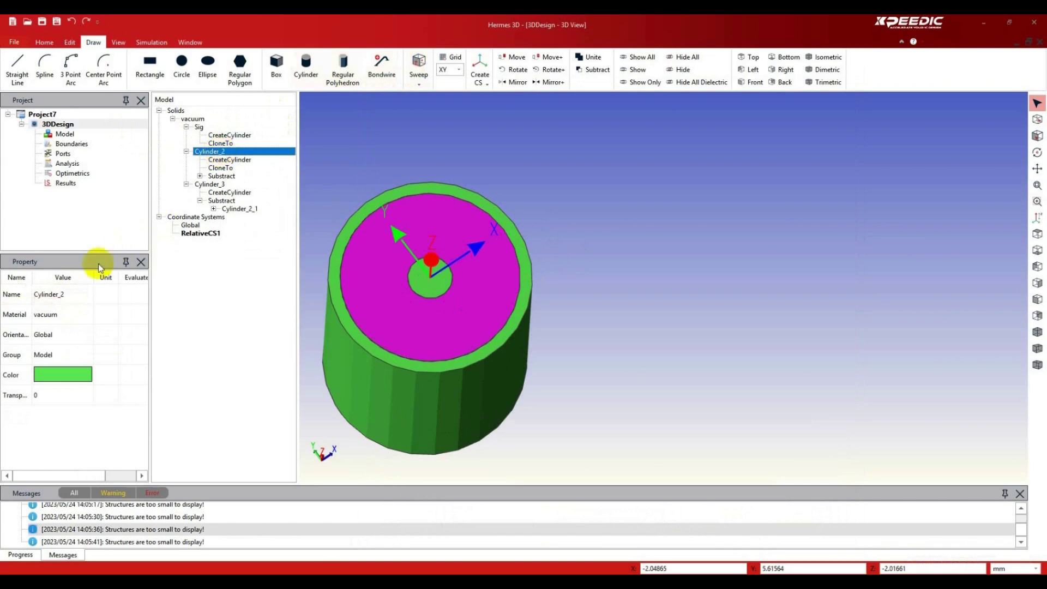
click(81, 295)
text(PE)
key(Return)
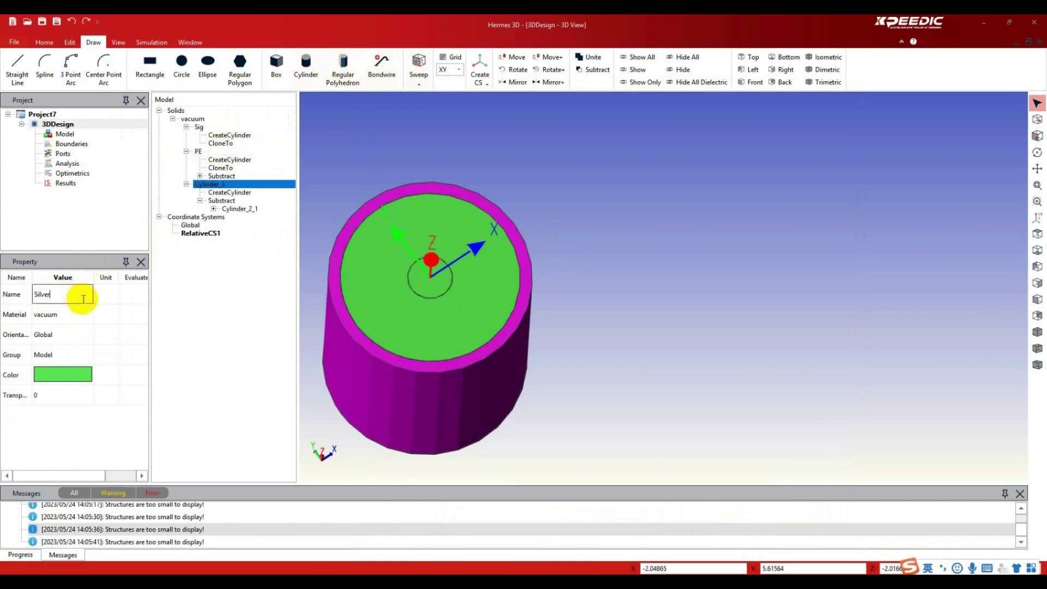
- Make Global the working coordinate system and assign the Copper material to the Sig cylinder
click(213, 225)
click(199, 126)
right_click(218, 129)
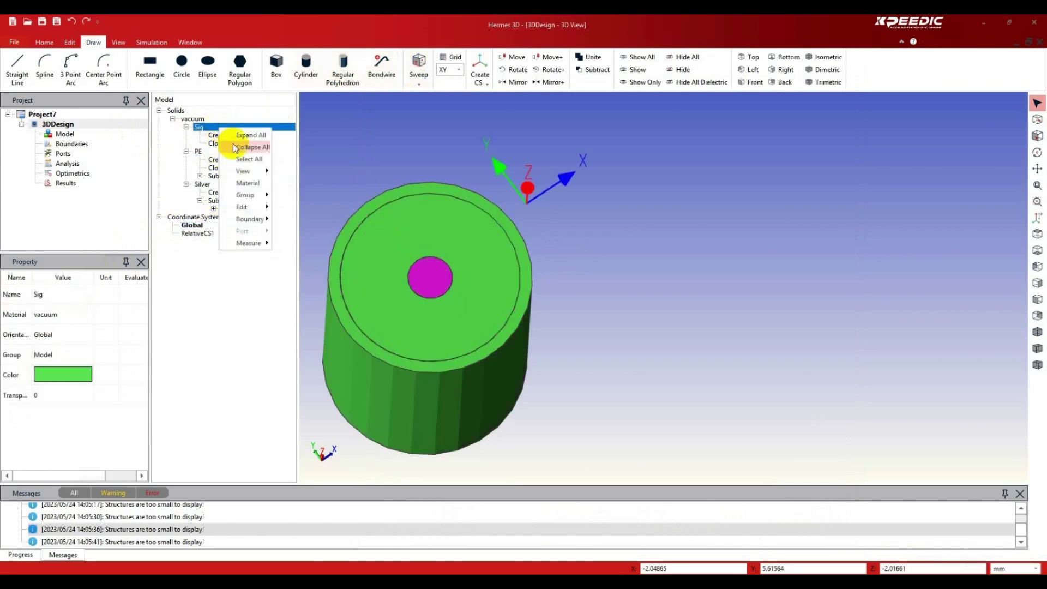
click(261, 183)
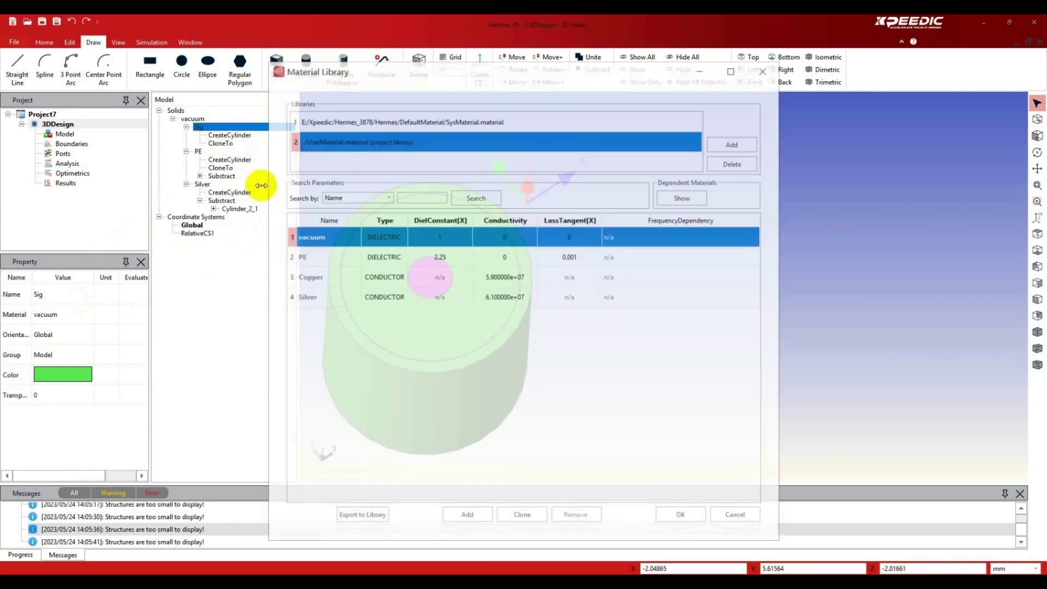
click(338, 275)
click(682, 516)
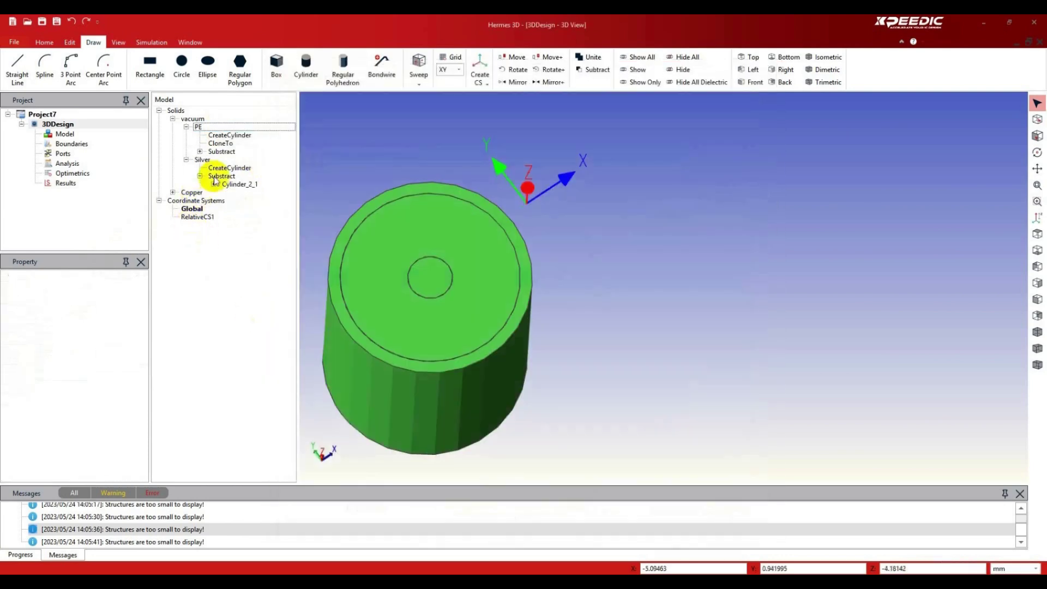
- Assign the PE material to the middle PE cylinder and the Silver material to the outer Silver cylinder
click(199, 126)
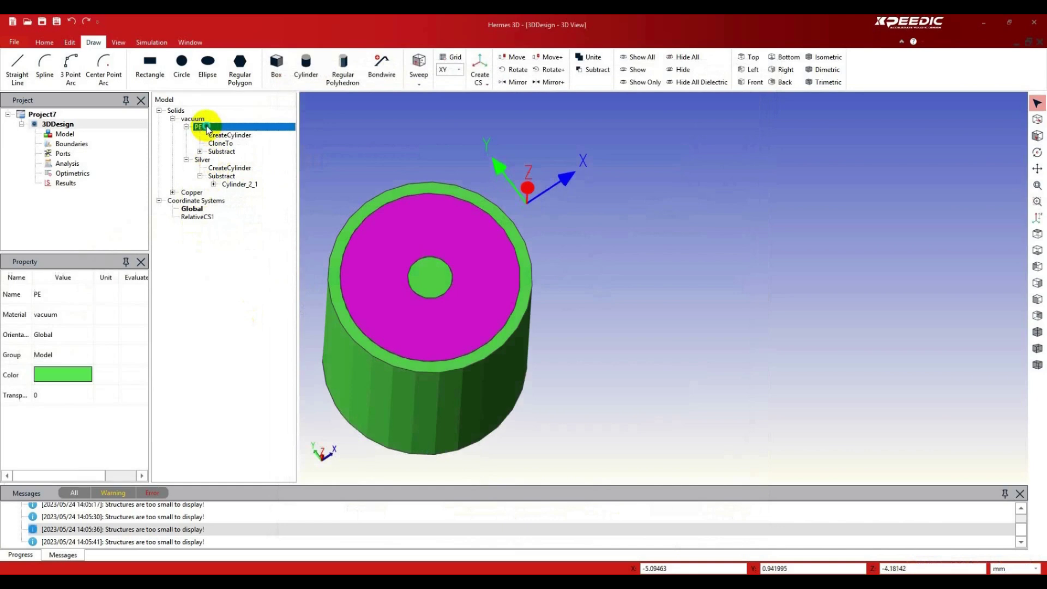
right_click(207, 129)
click(243, 191)
click(344, 296)
click(682, 517)
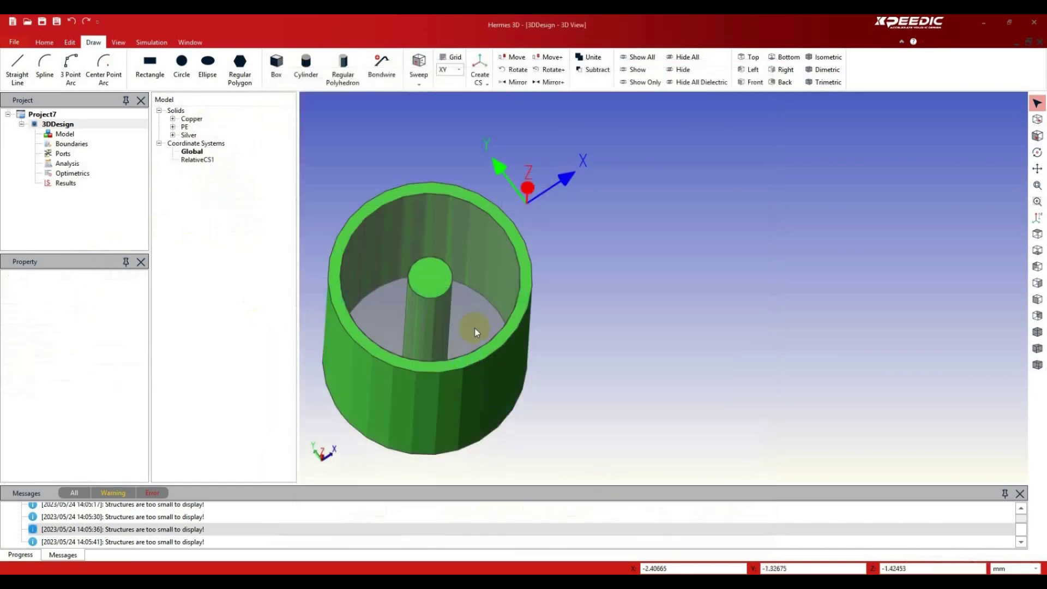
- Start an air box boundary around the coaxial model and switch its offsets to individual directions
click(1038, 152)
drag(682, 246, 338, 262)
right_click(64, 144)
click(87, 152)
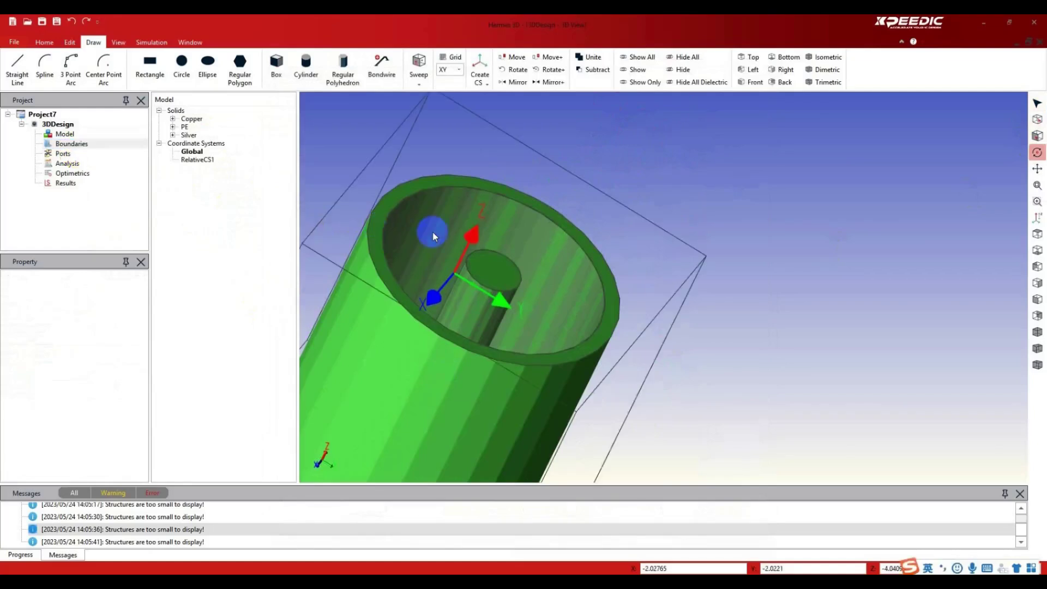
drag(480, 185, 754, 150)
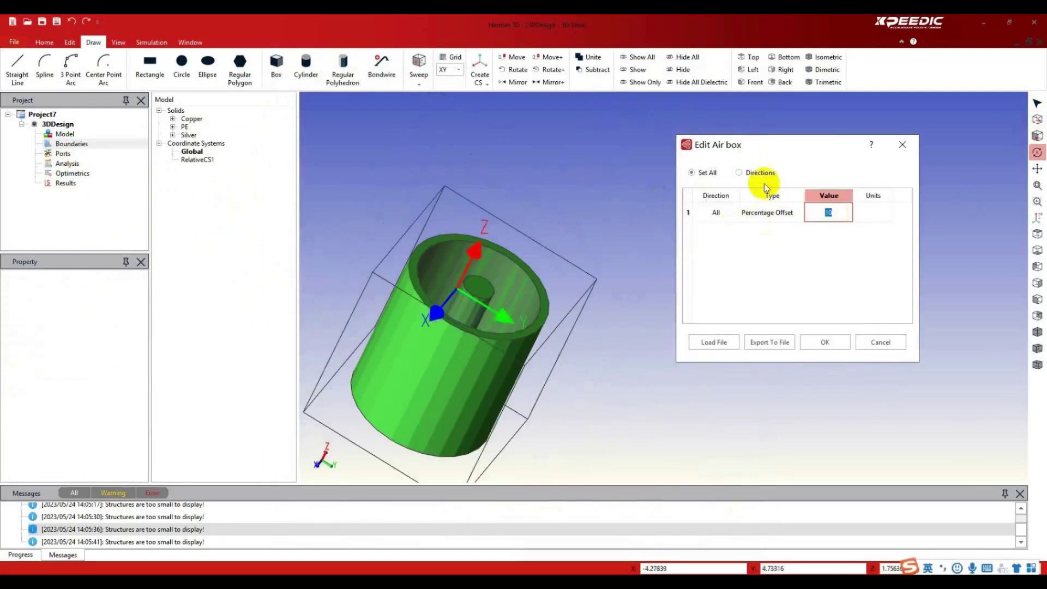
click(761, 172)
drag(521, 288, 508, 266)
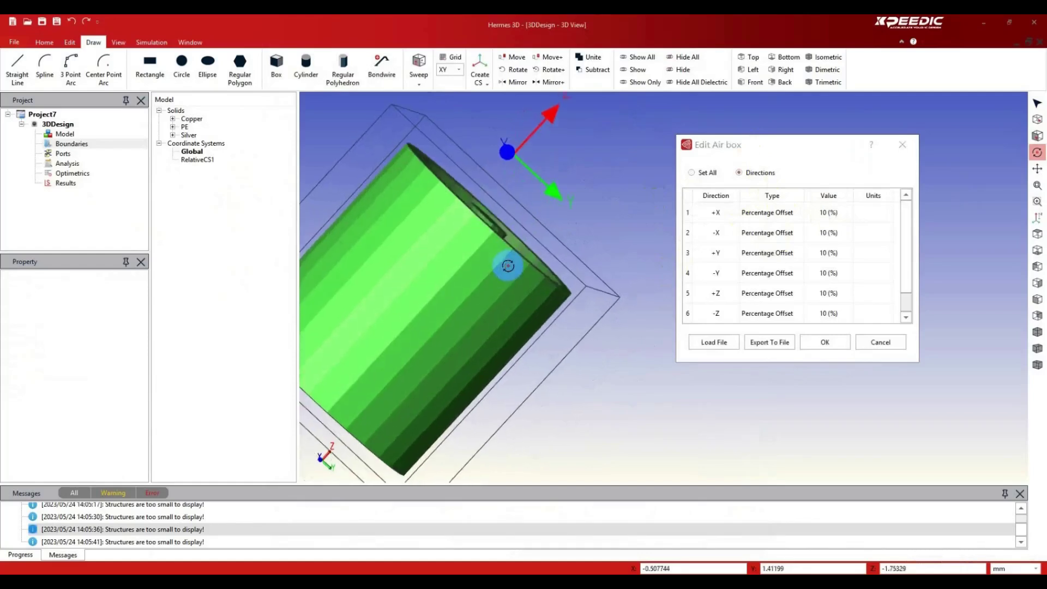
- Set the air box's +Z percentage offset to 0, edit its -Z offset, and create the air box
double_click(827, 293)
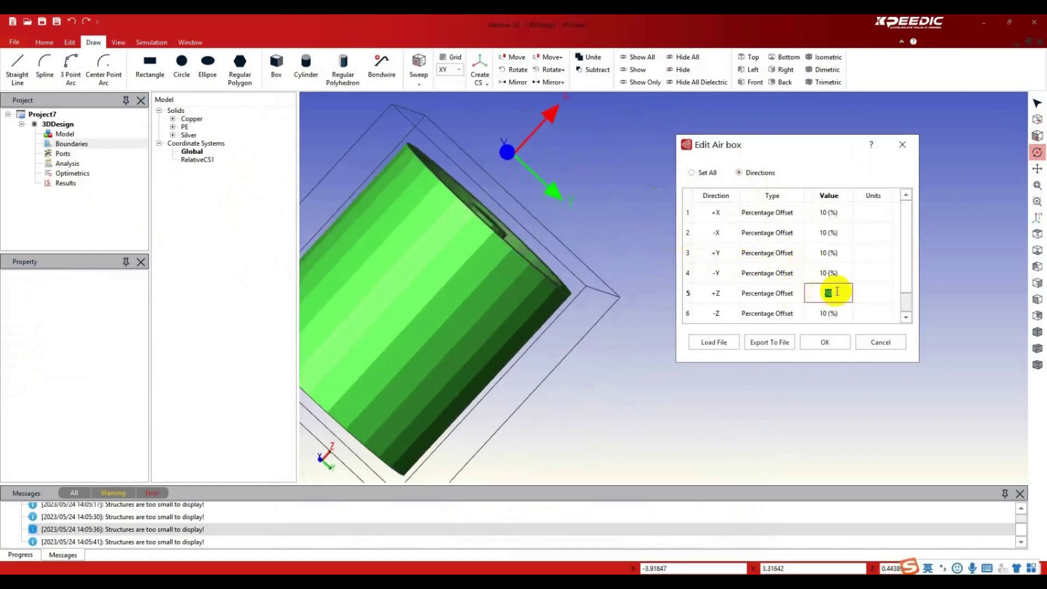
text(0)
double_click(845, 313)
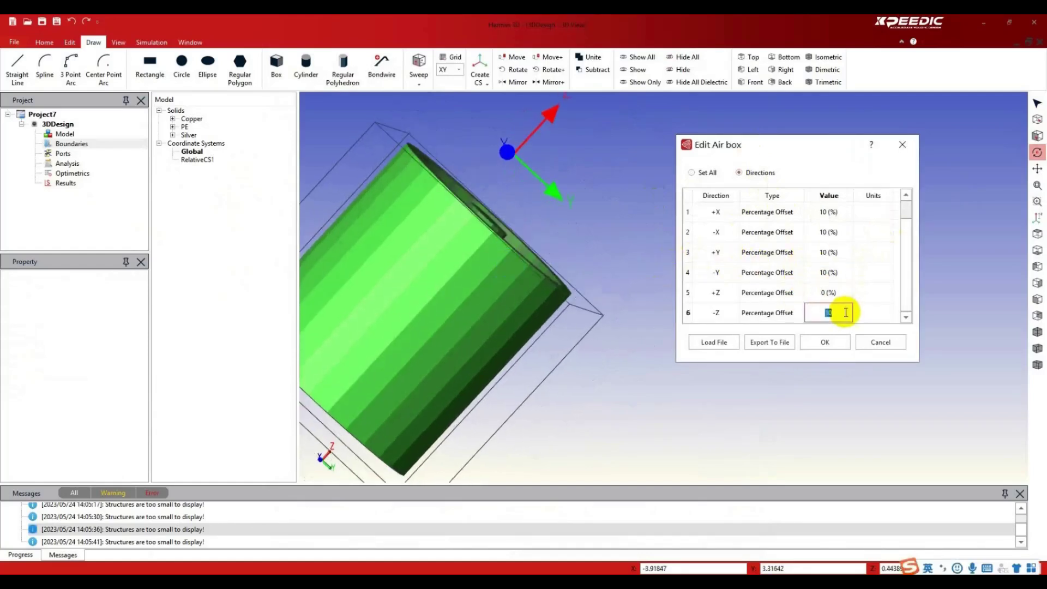
click(825, 342)
- Draw a circle sheet centred on the coax's upper end face out to the outer edge, about 2.26 mm in radius
drag(649, 341, 675, 210)
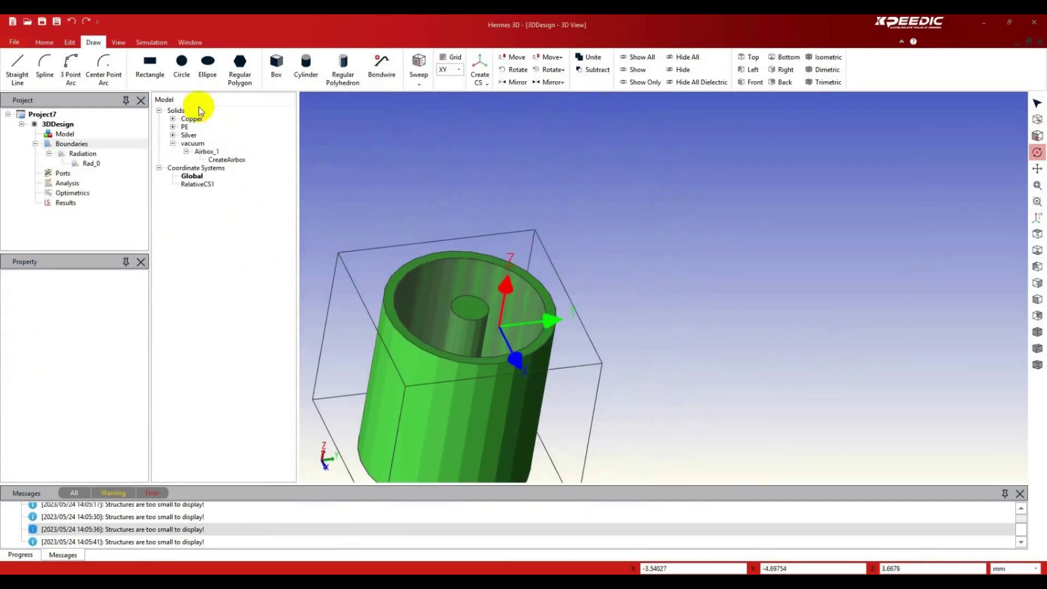
click(186, 72)
scroll(469, 304, up, 4)
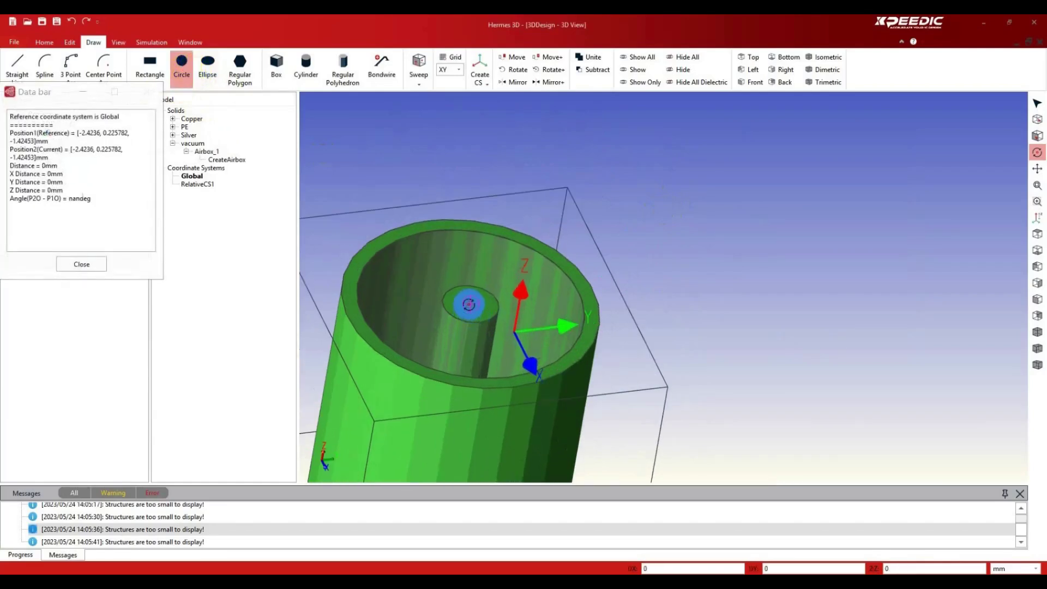
click(577, 373)
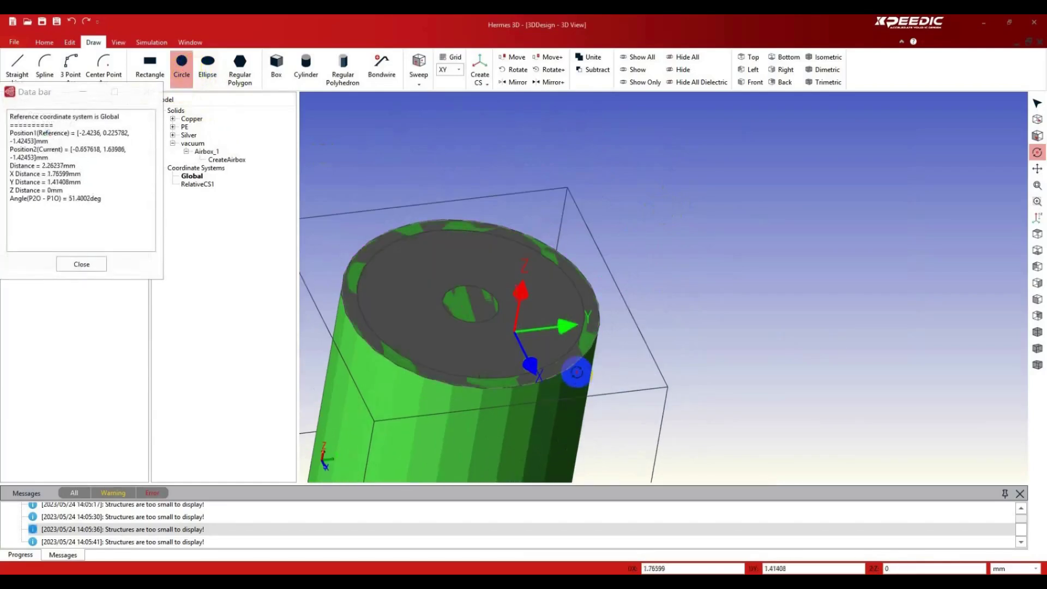
- Draw a second circle sheet centred on the coax's opposite end face out to the outer edge, about 2.27 mm in radius
scroll(529, 326, down, 4)
drag(665, 311, 635, 254)
scroll(636, 254, up, 3)
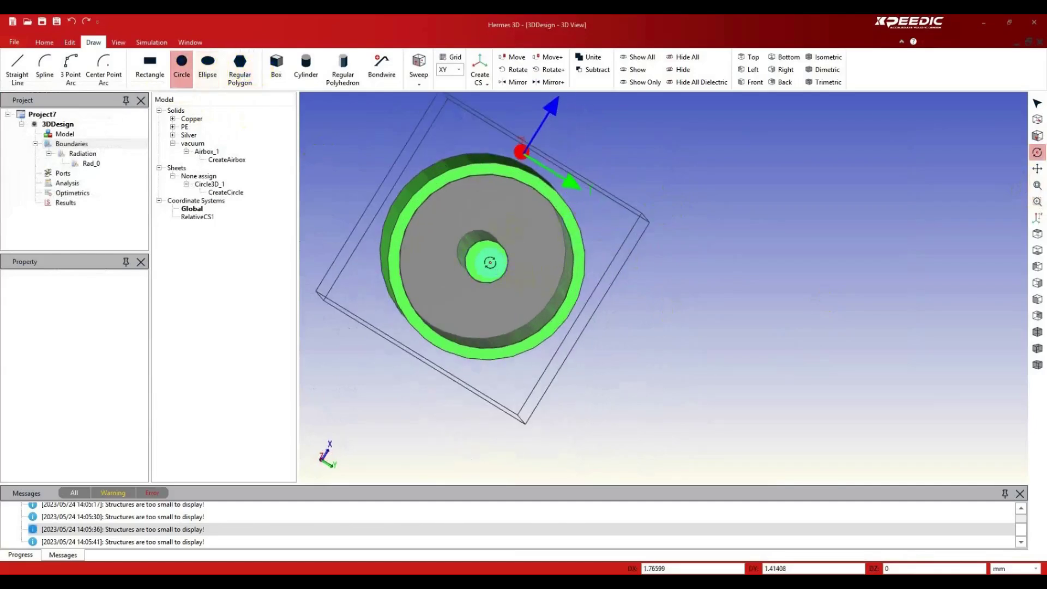
click(181, 64)
scroll(486, 258, up, 3)
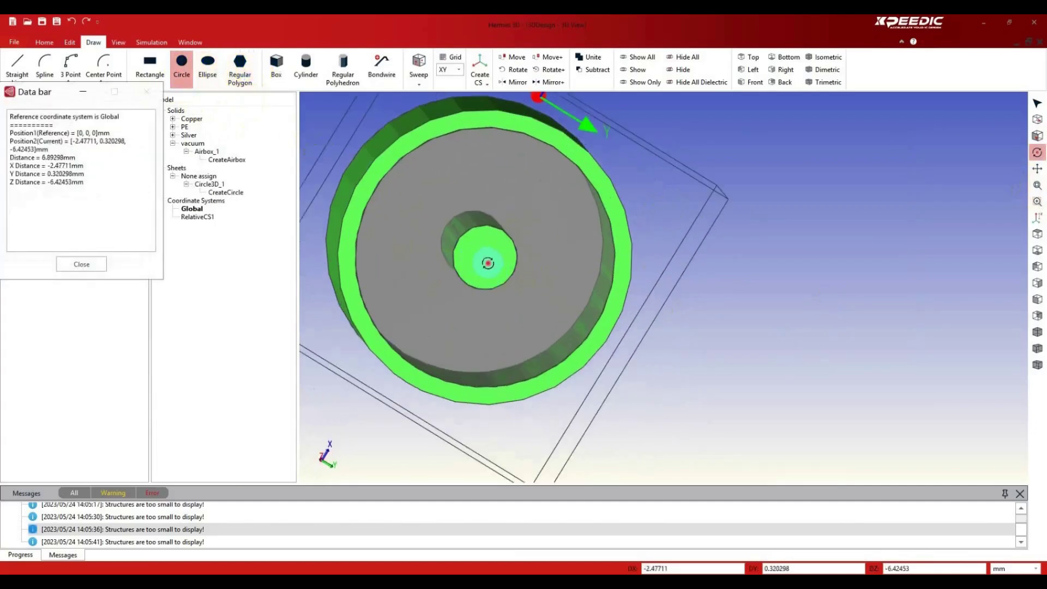
click(486, 258)
scroll(633, 281, up, 1)
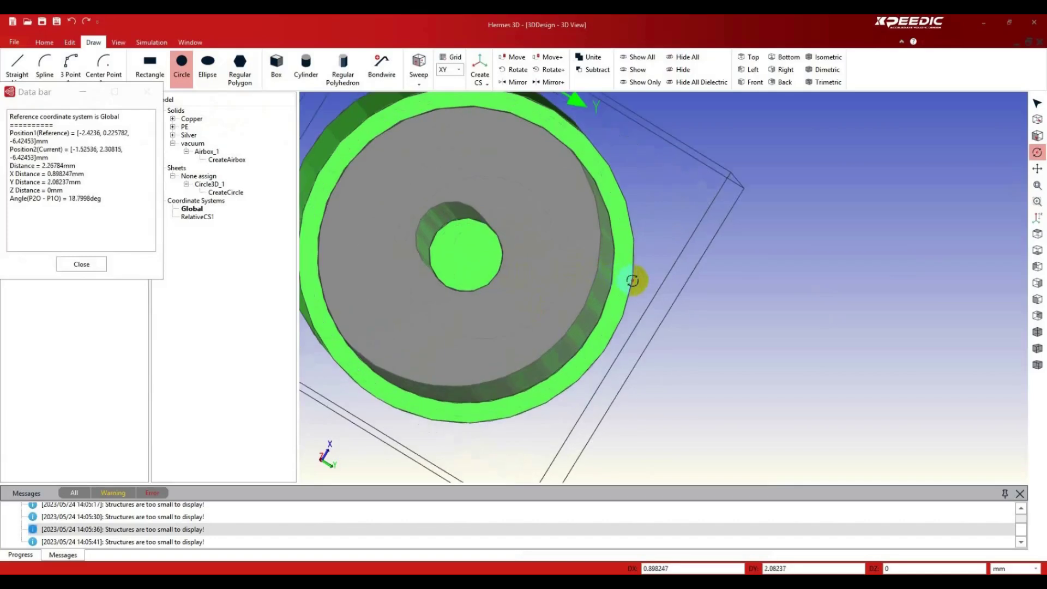
click(631, 280)
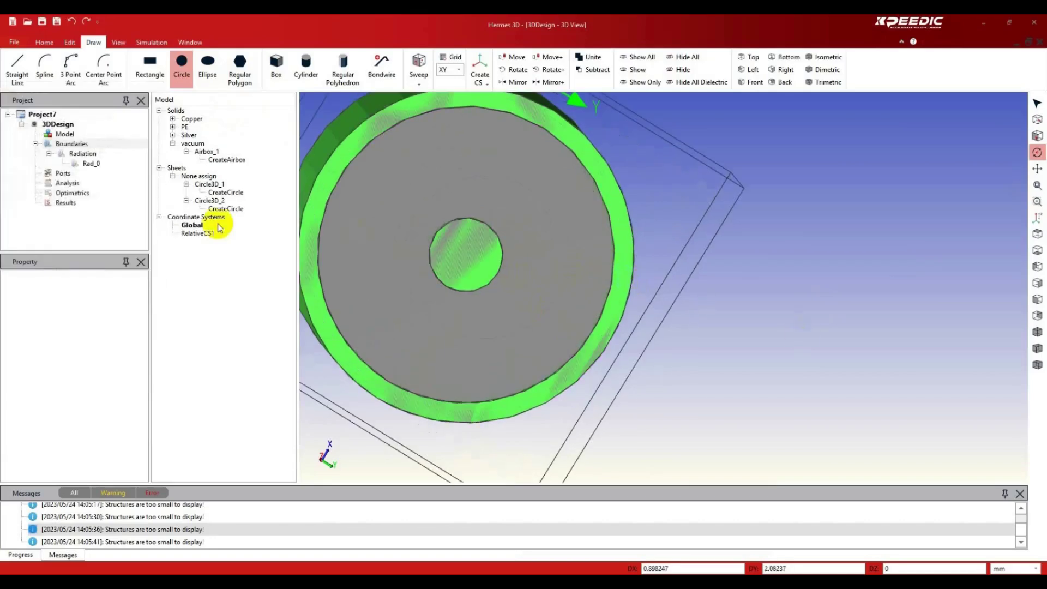
- Assign wave port 1 to the circle sheet on the coax's upper end, using the Silver conductor as reference
click(226, 192)
click(222, 186)
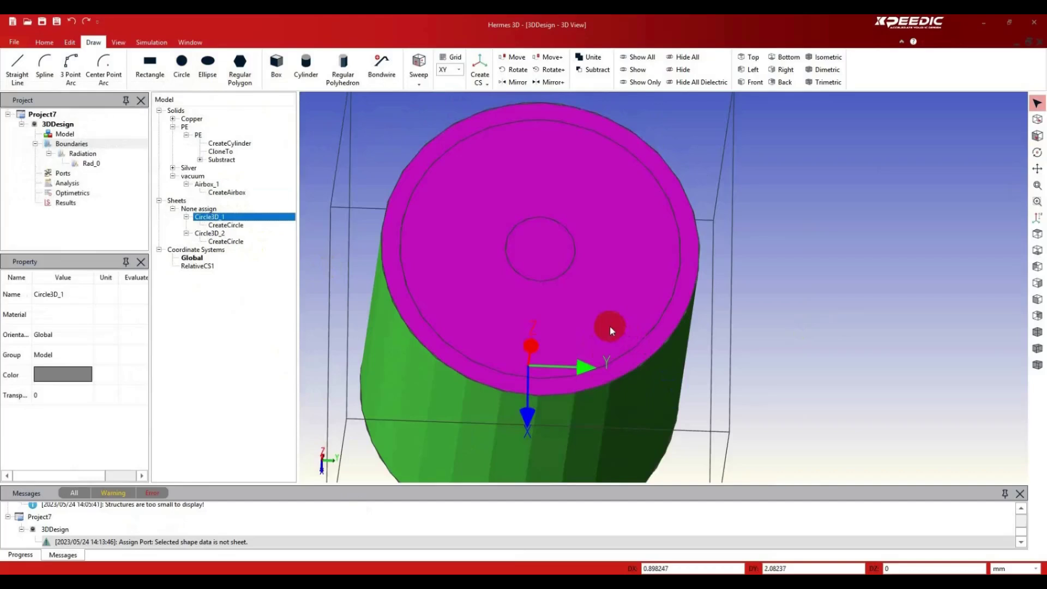
right_click(611, 329)
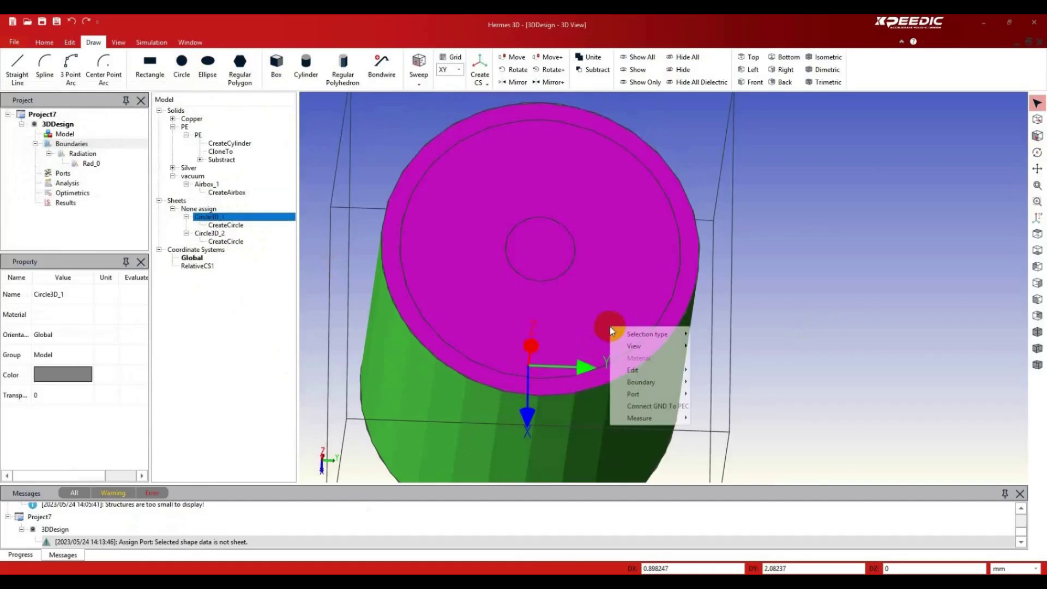
mouse_move(673, 394)
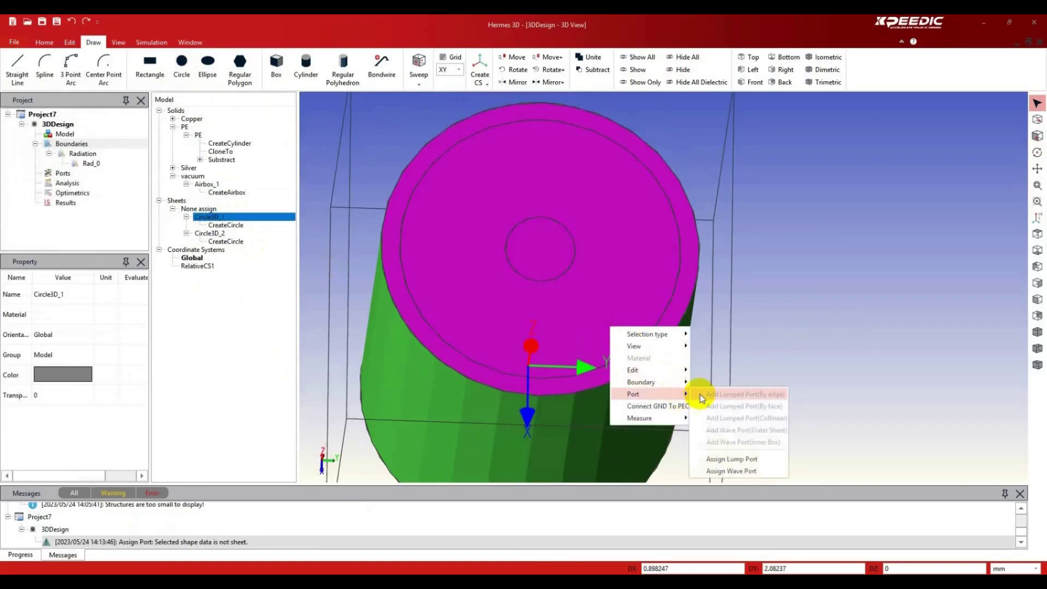
click(758, 471)
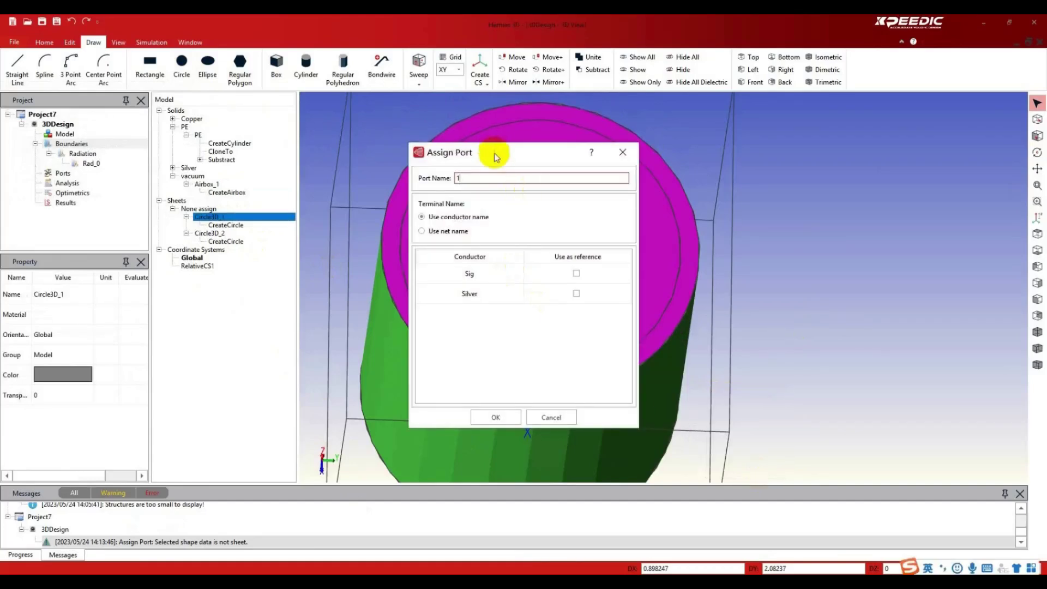
drag(496, 157, 645, 160)
click(726, 297)
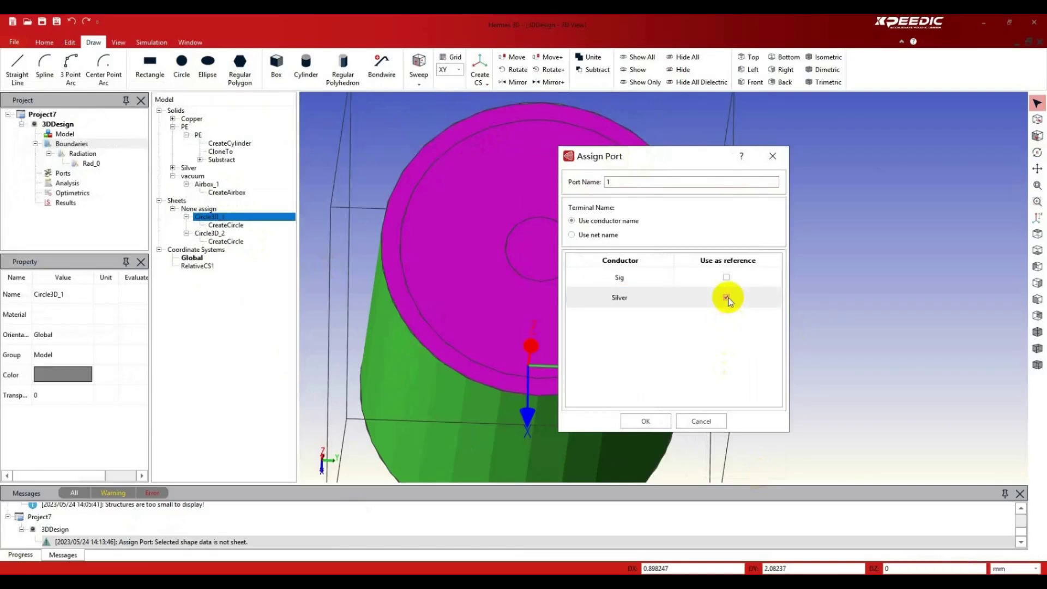
click(645, 421)
- Assign wave port 2 to the circle sheet on the coax's opposite end, using the Silver conductor as reference
click(1037, 152)
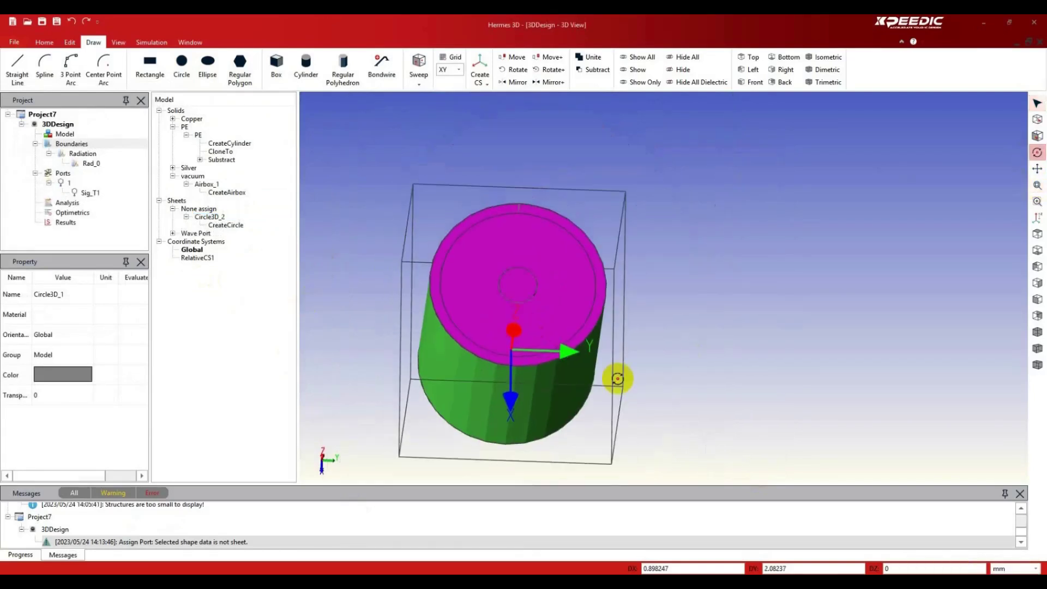
drag(617, 379, 584, 306)
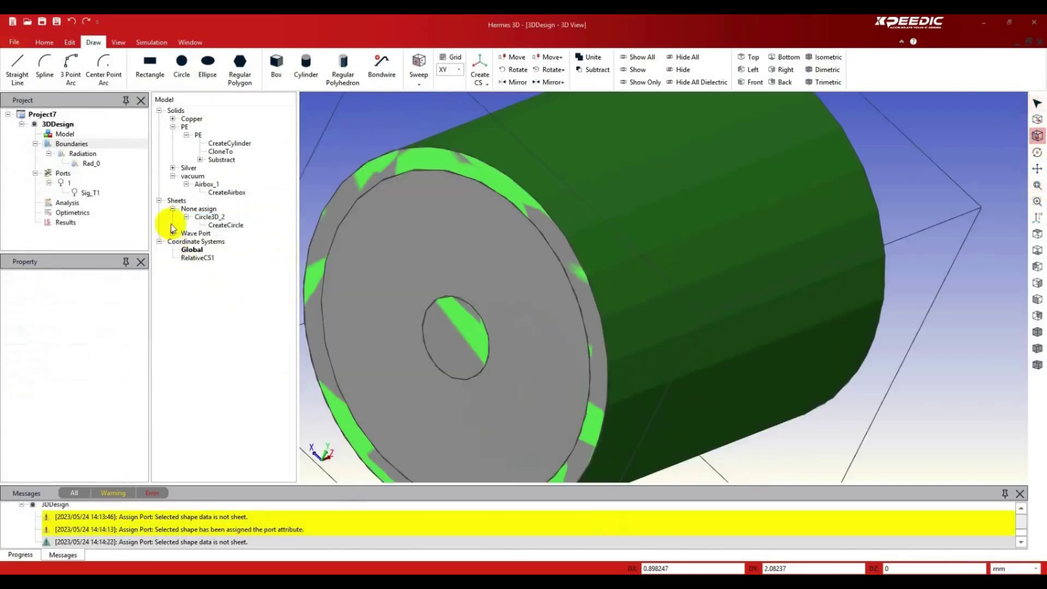
click(460, 300)
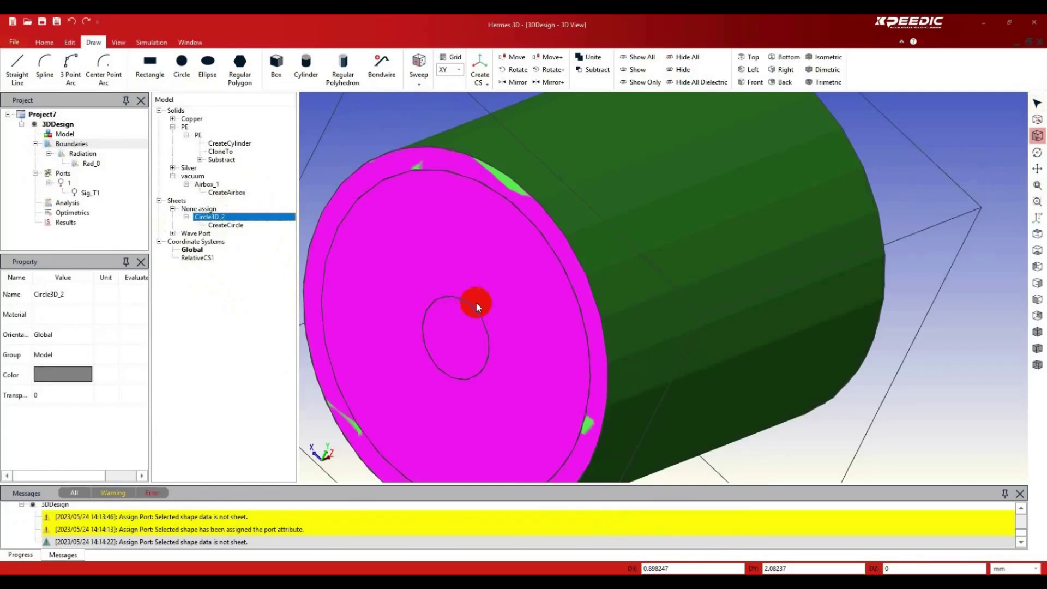
right_click(509, 302)
mouse_move(563, 368)
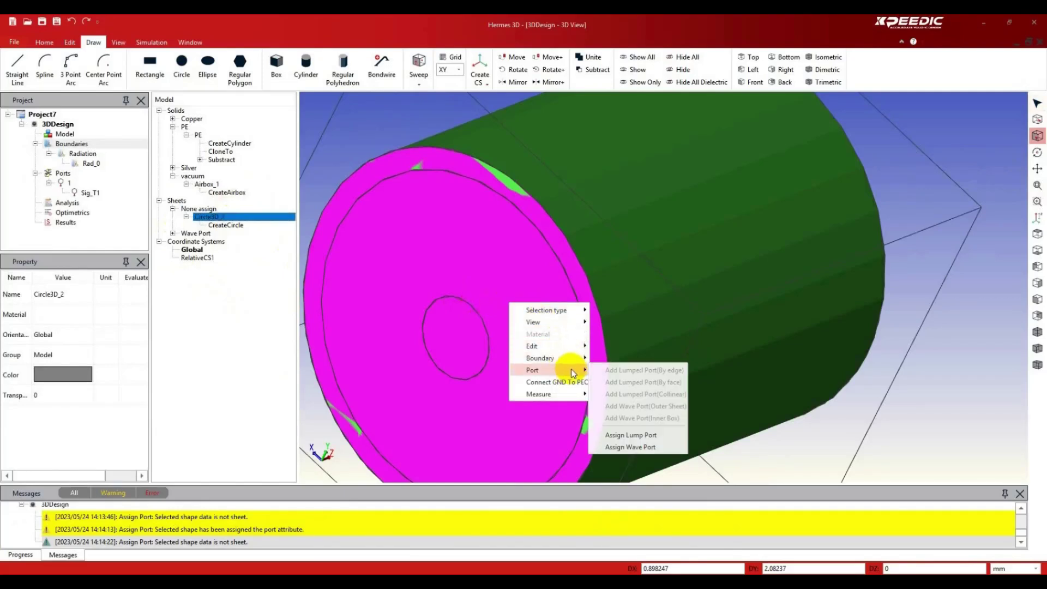
click(613, 435)
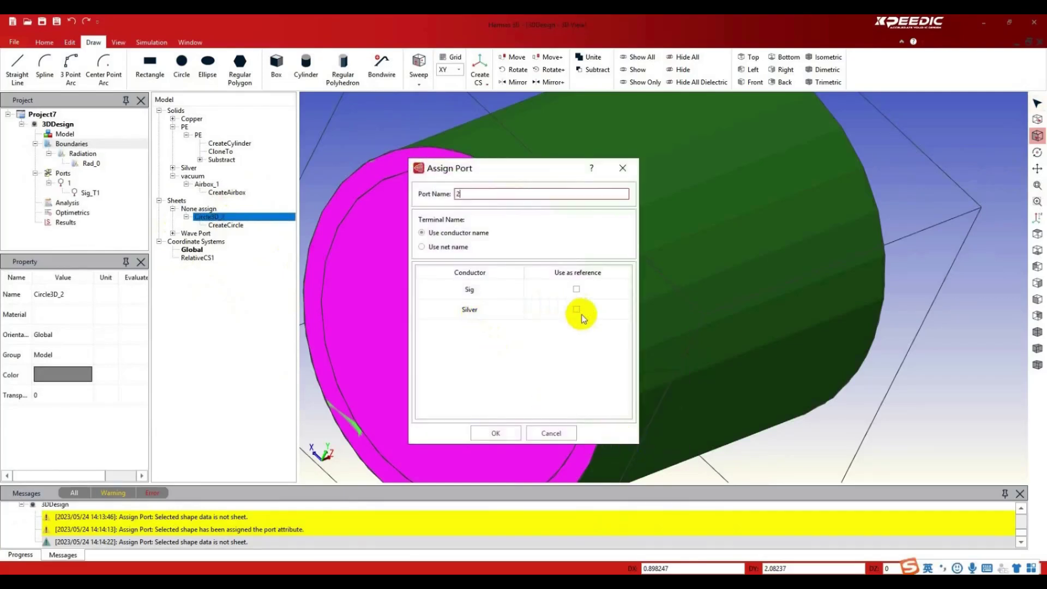
click(576, 309)
click(494, 433)
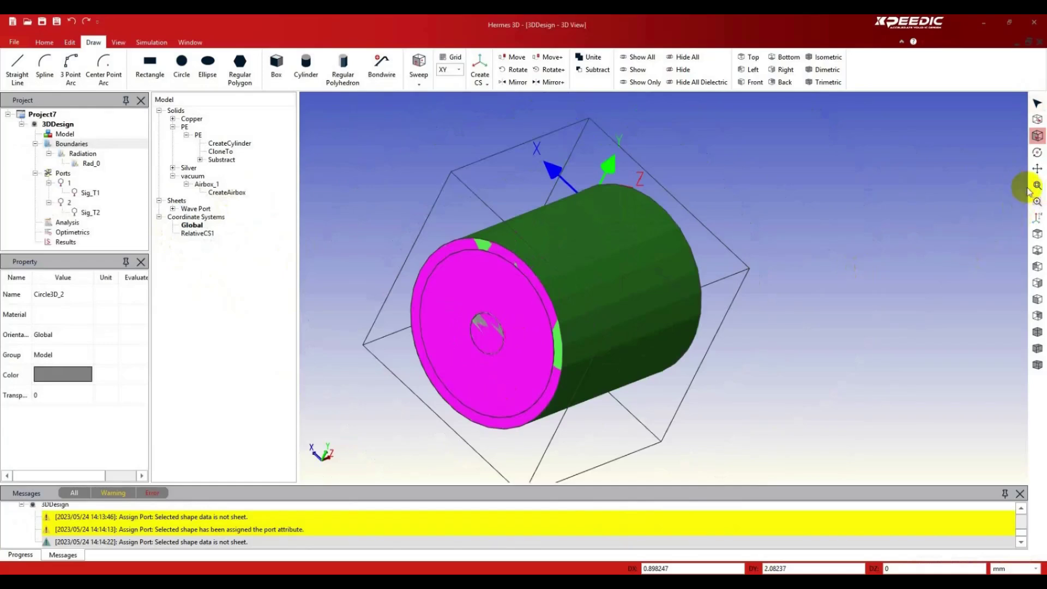
- Inspect the coax model with both ports from another angle and run the design check
click(1037, 152)
drag(986, 165, 688, 266)
click(151, 42)
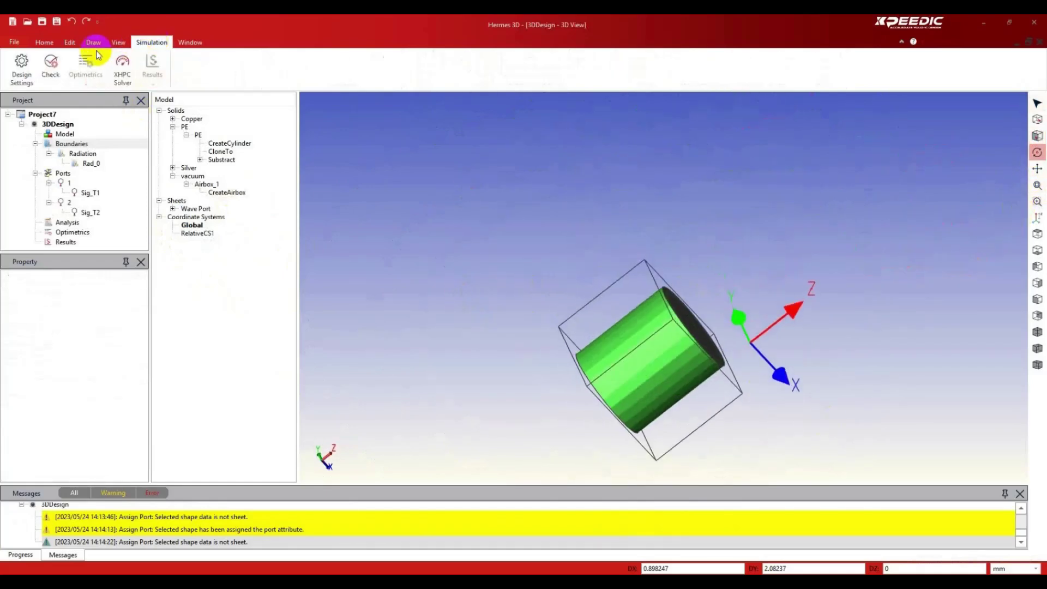
click(50, 75)
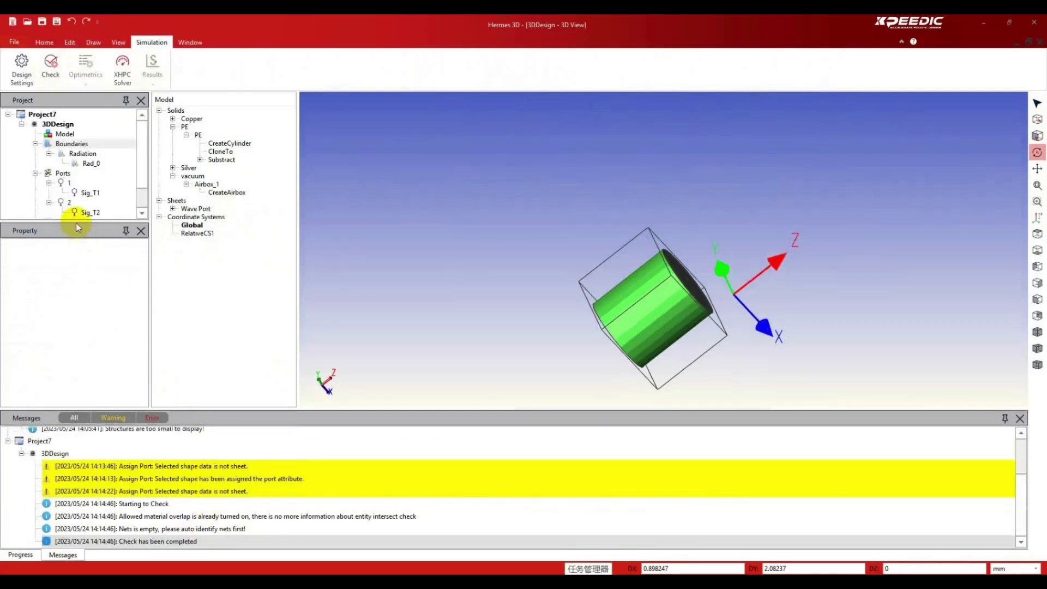
- Add an FEM3D analysis with an interpolating sweep from 0.01 to 50 GHz in 0.05 GHz steps and 50 GHz mesh frequency, and run it
drag(77, 218, 77, 310)
right_click(66, 223)
click(104, 231)
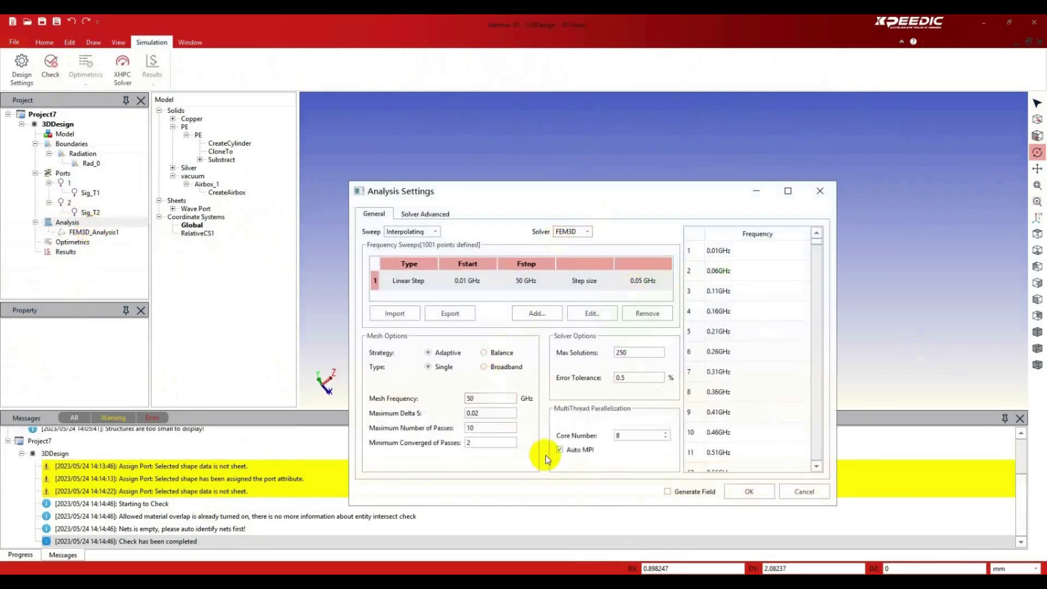
click(752, 493)
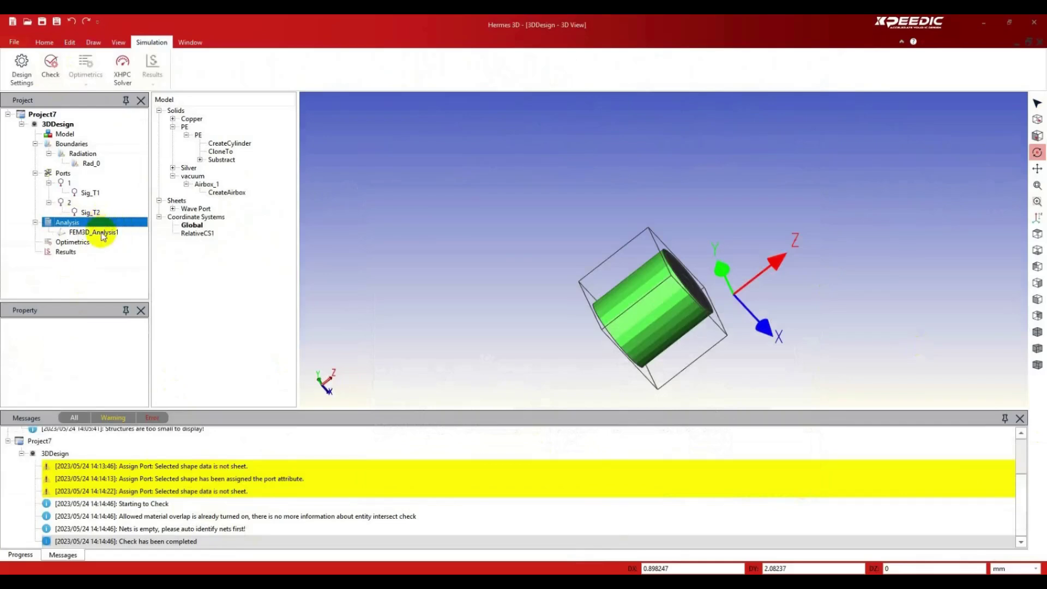
right_click(100, 232)
click(116, 250)
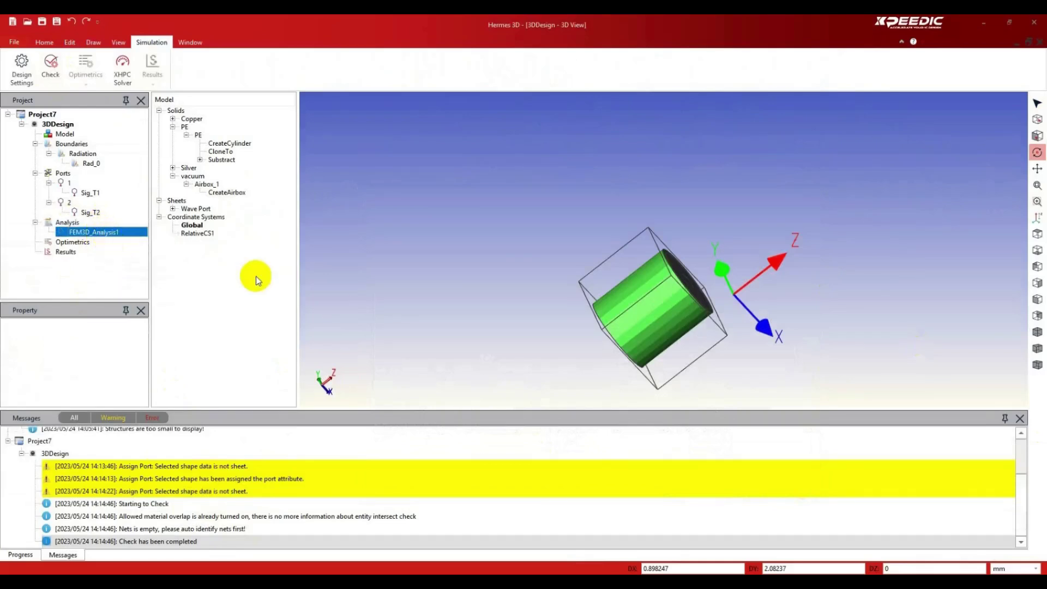